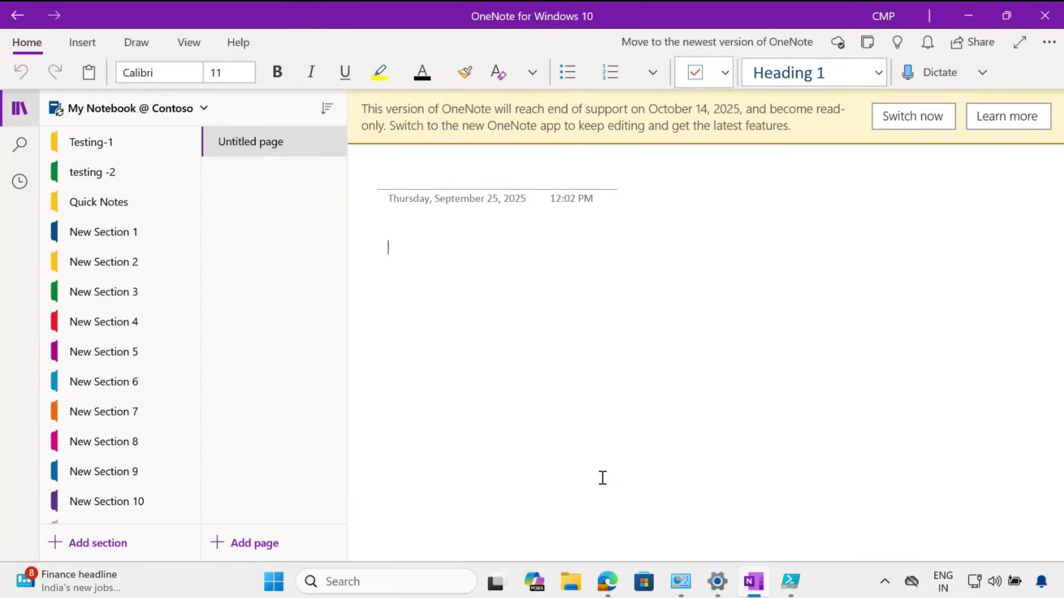
Search Windows for 'one', then dismiss the results and return to OneNote
click(349, 583)
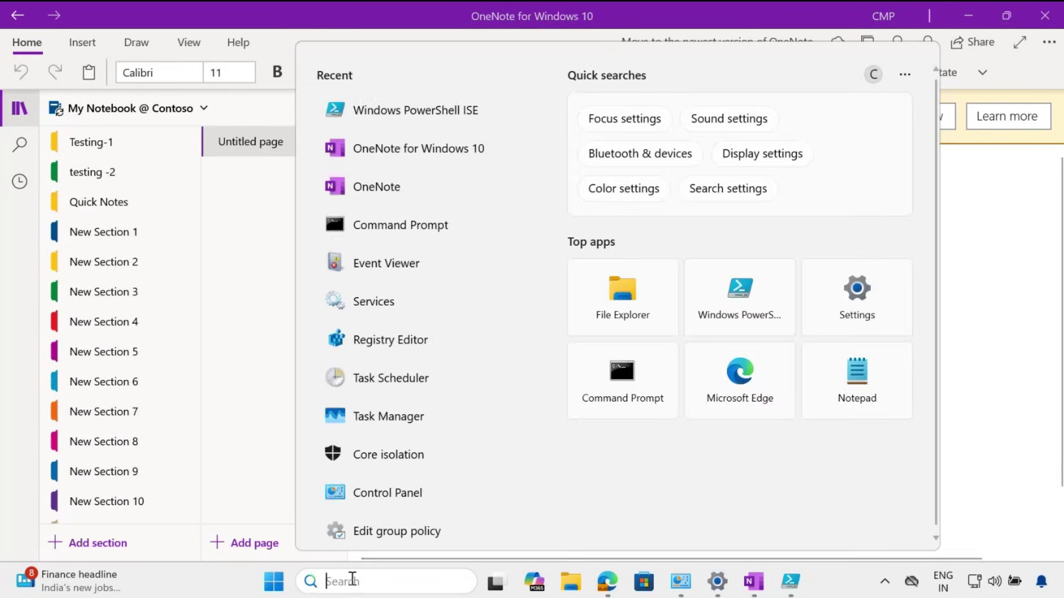
text(one)
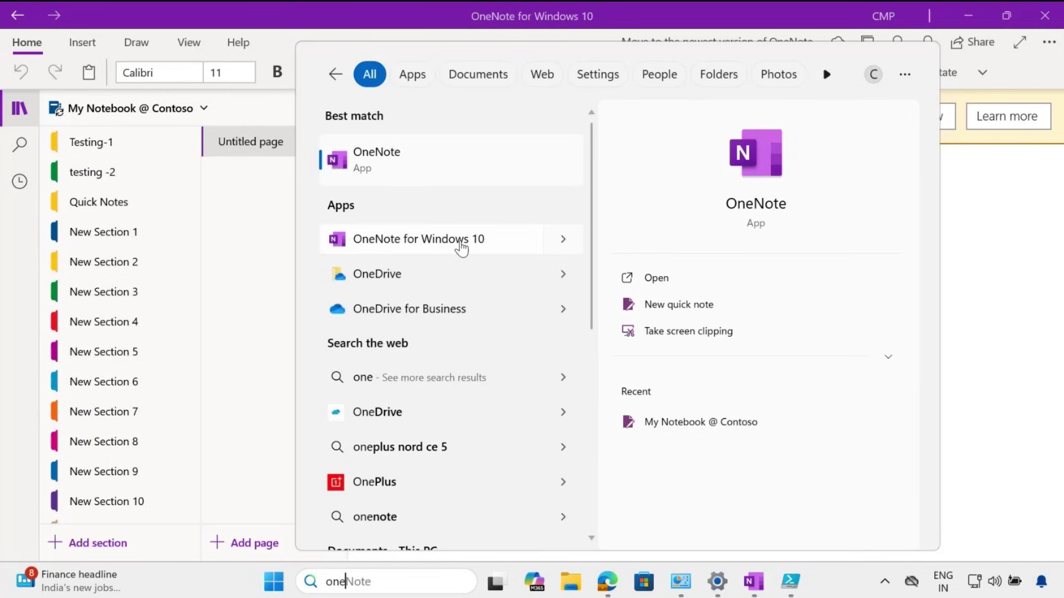
click(1032, 400)
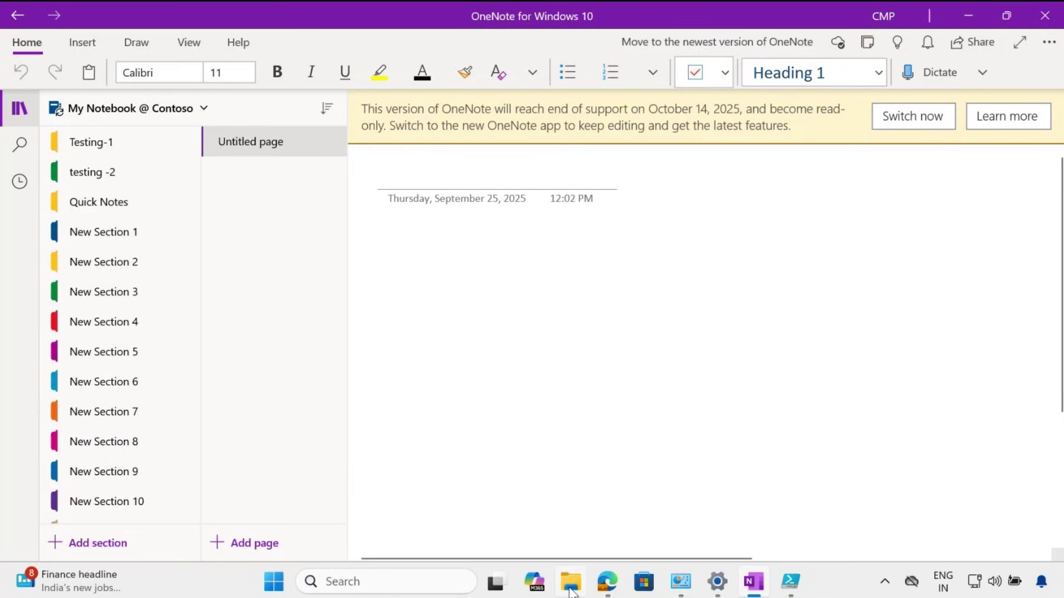
Start a new custom script package named 'OneNote for Windows 10 migration'
click(607, 584)
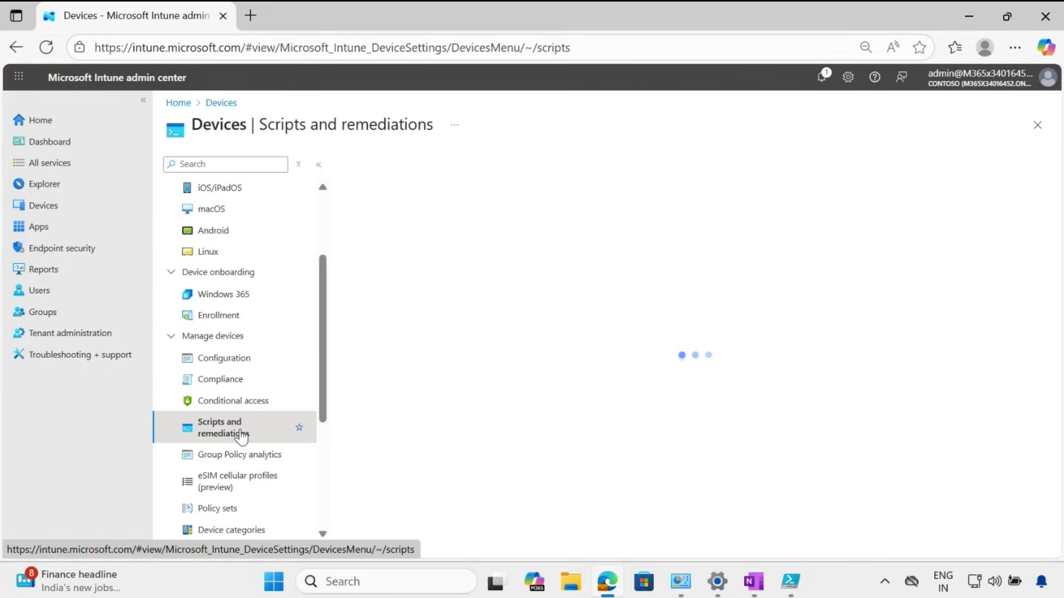
click(385, 266)
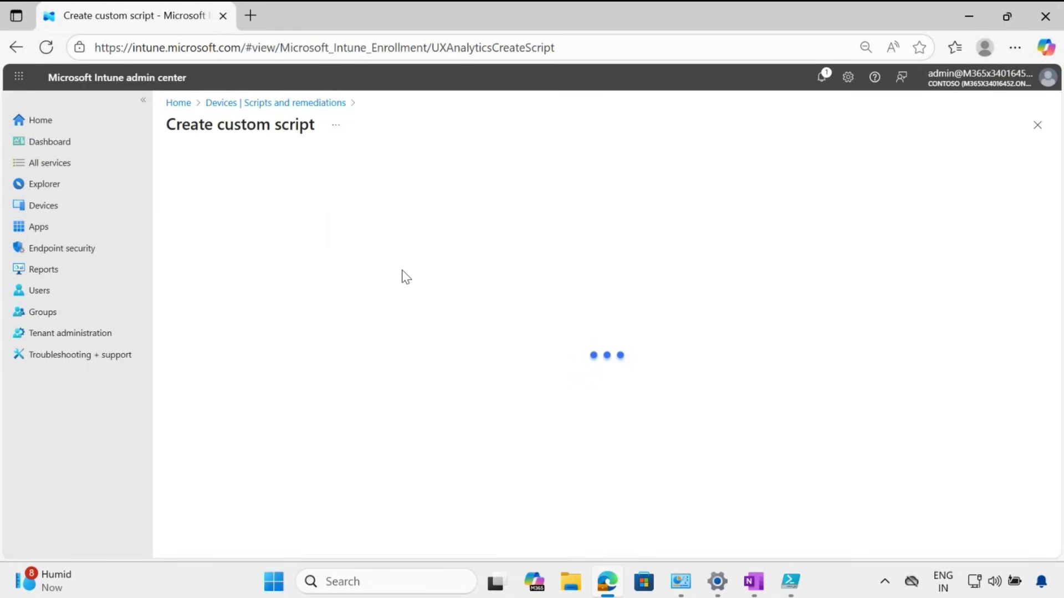
click(404, 233)
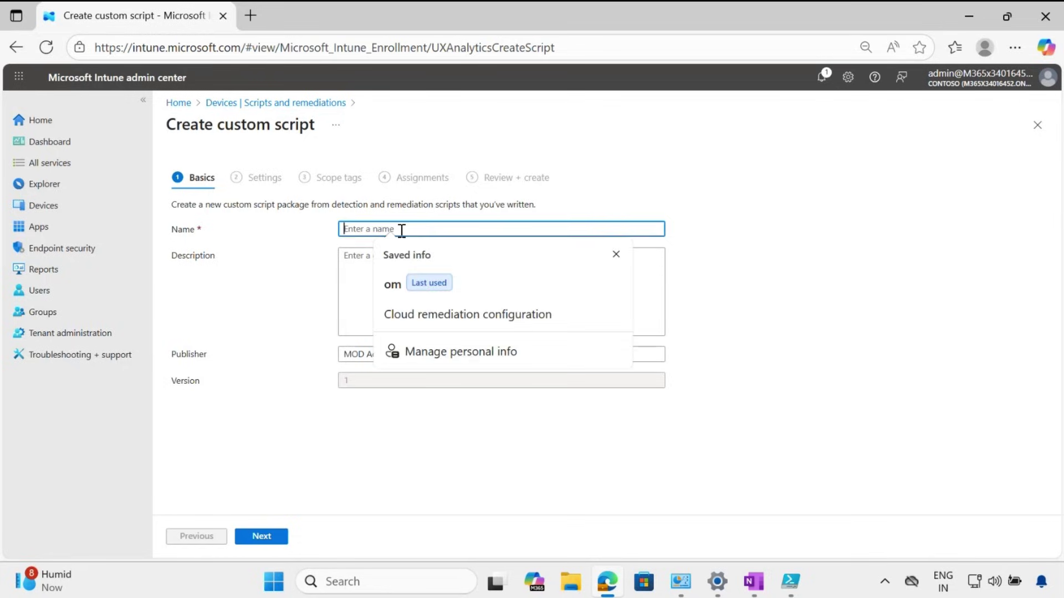
text(OneNote for Windows 10 migration)
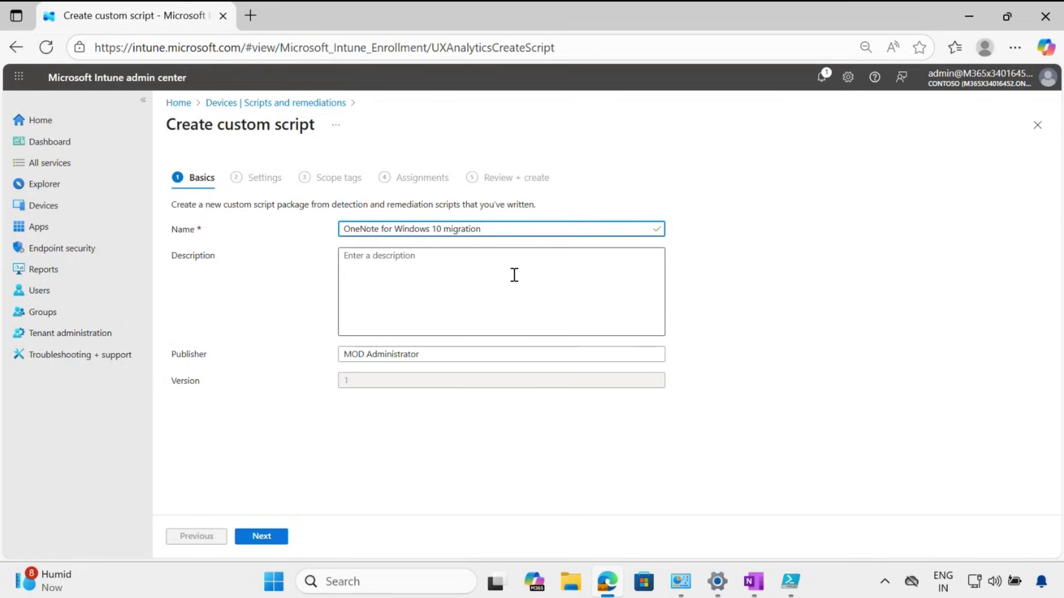
click(261, 536)
Upload 'OneNote for Windows 10 migration.ps1' as the detection script, with logged-on credentials and 64-bit PowerShell set to Yes
click(554, 279)
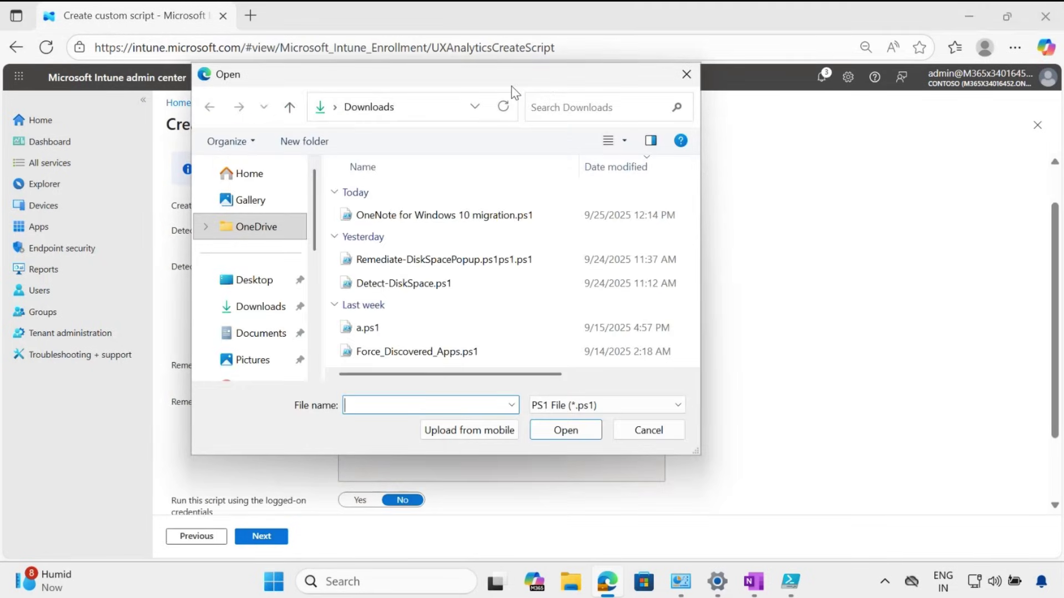
click(397, 217)
click(584, 432)
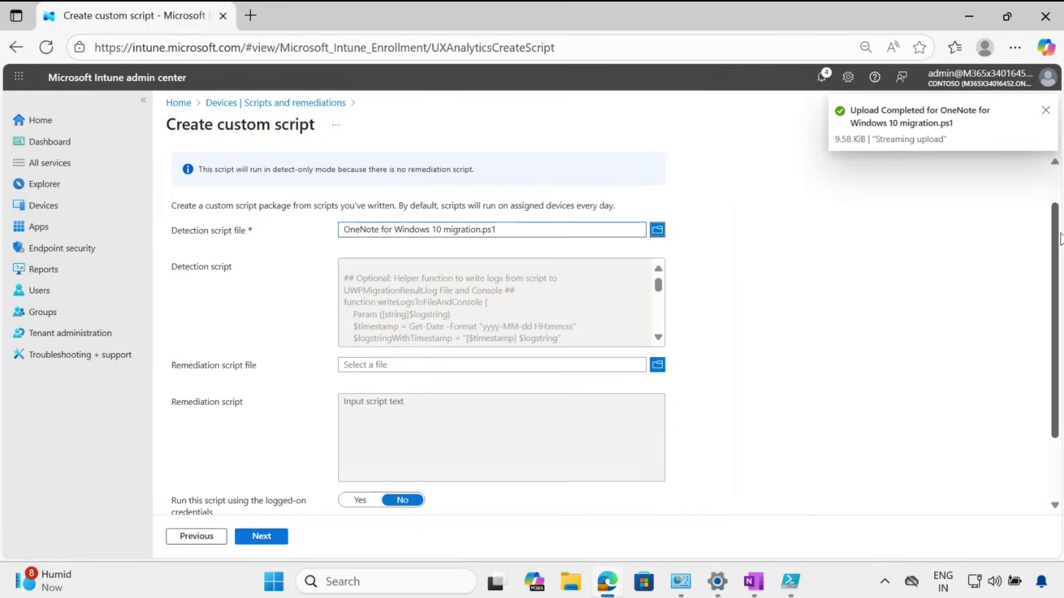
scroll(554, 421, down, 2)
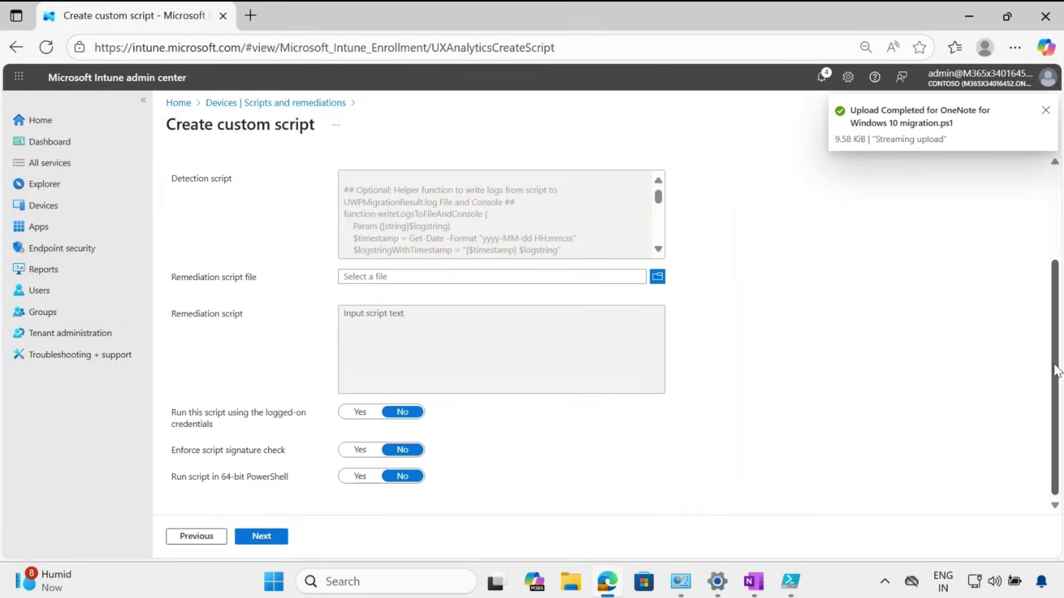
click(361, 413)
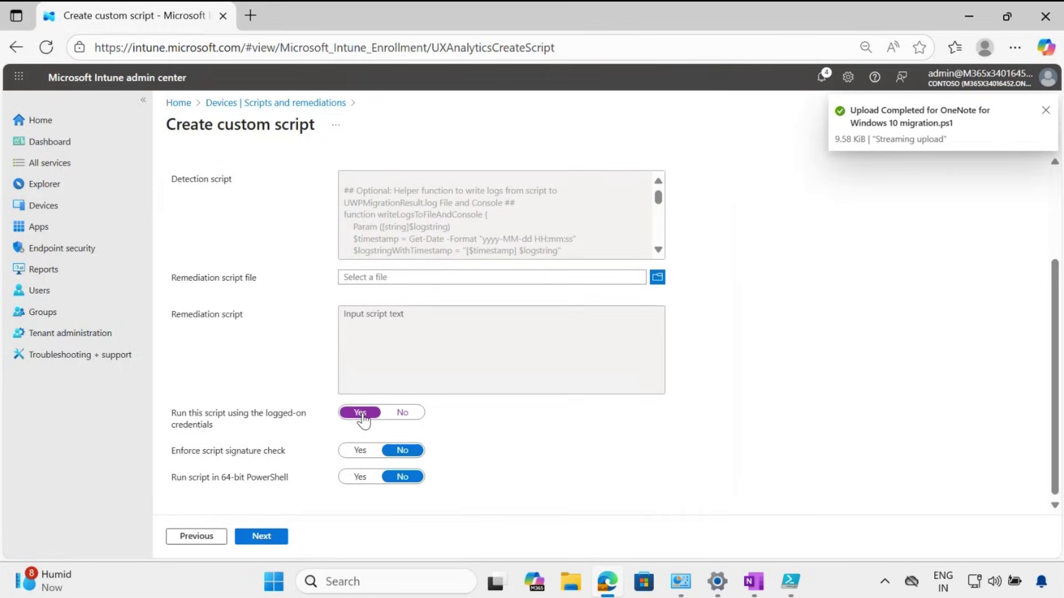
click(360, 478)
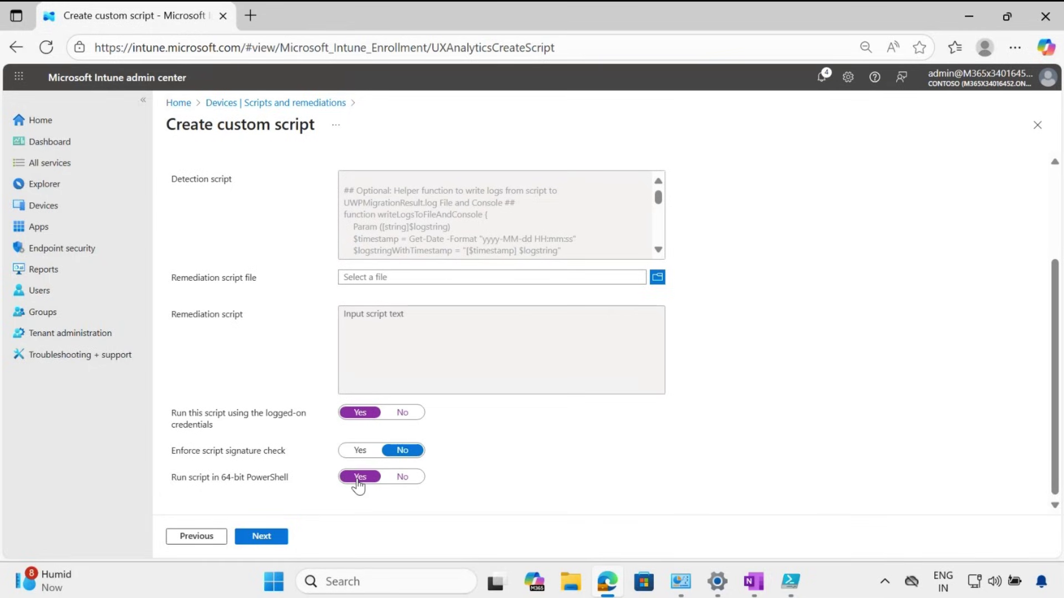
click(276, 541)
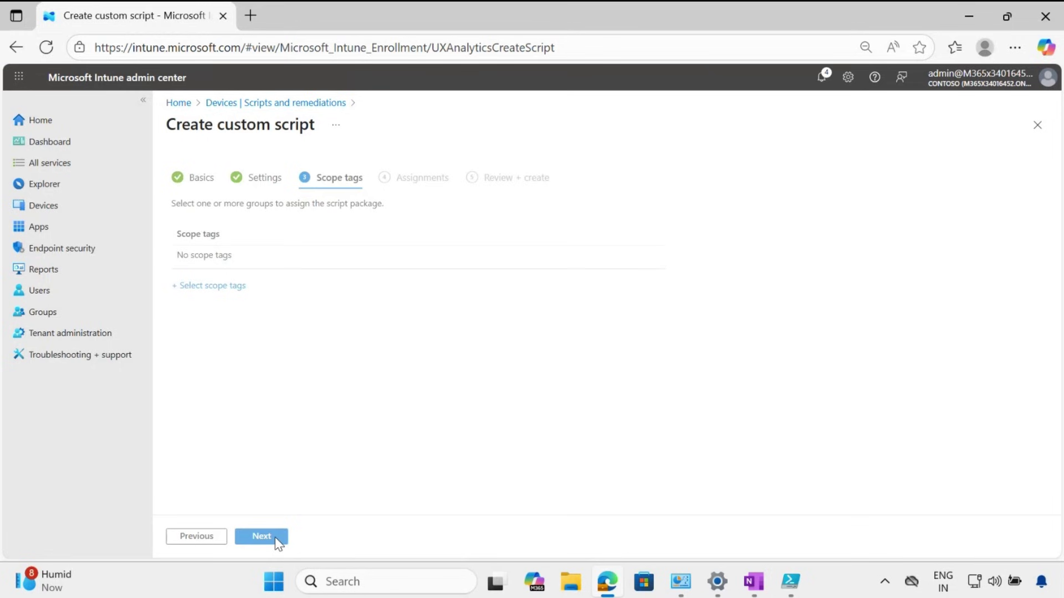
Skip scope tags and assignments, then create the OneNote for Windows 10 migration package
click(276, 539)
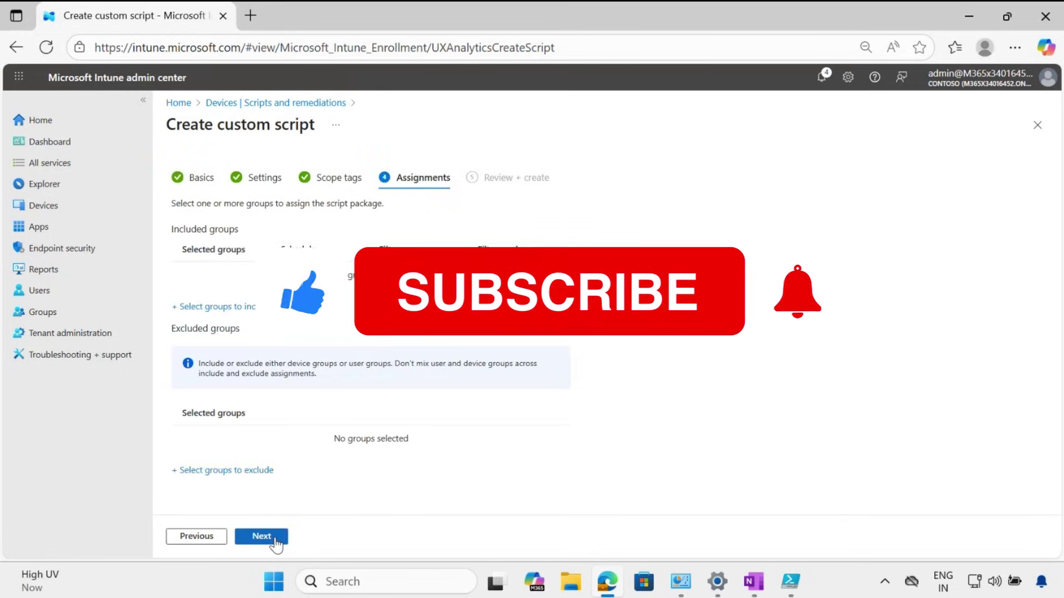
click(275, 538)
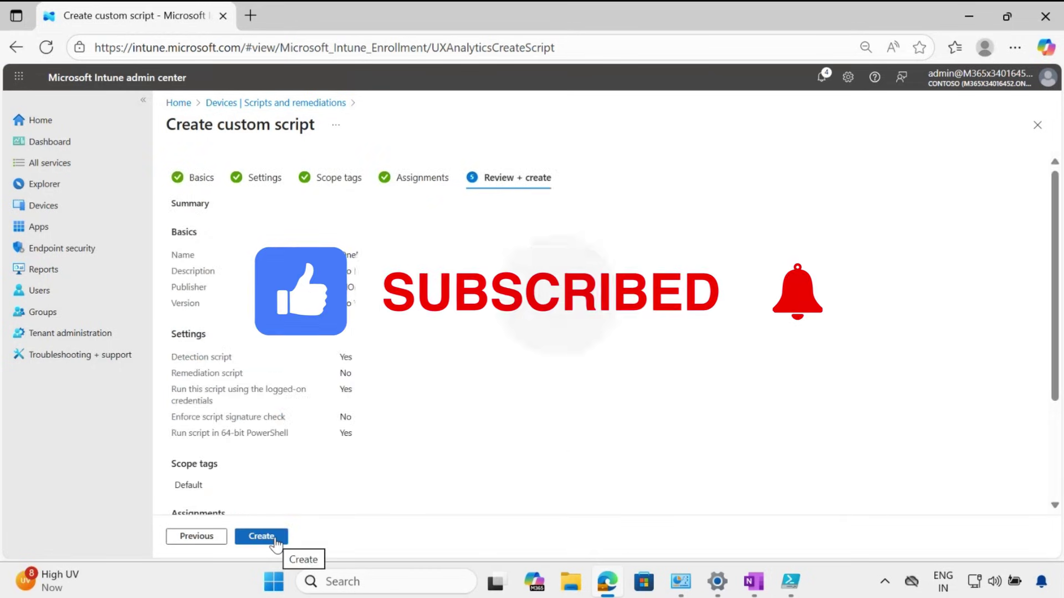
click(261, 536)
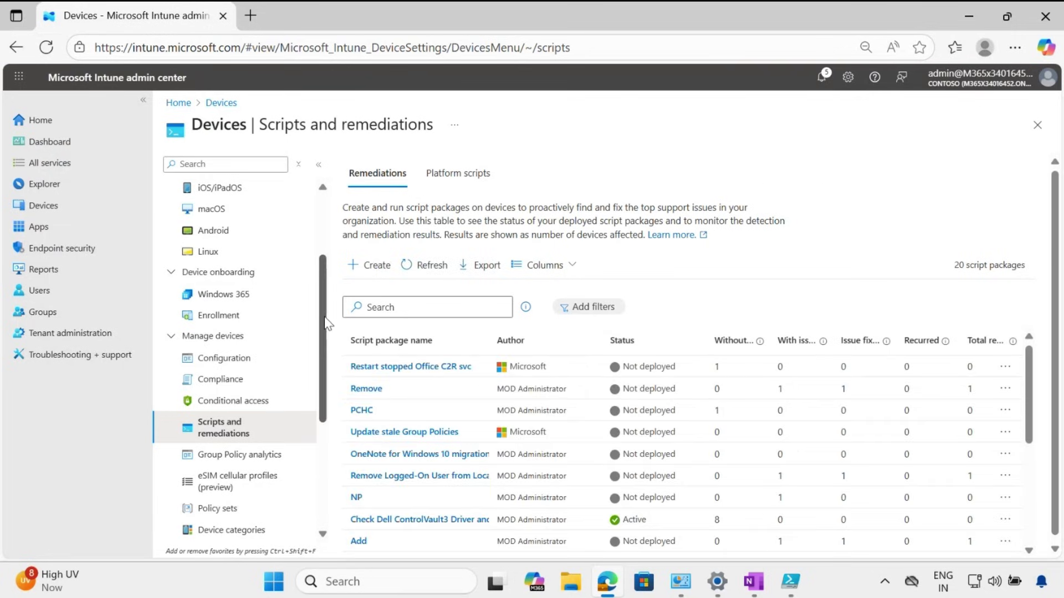
scroll(324, 317, up, 3)
From DESKTOP-CKBUKQR's device page, run remediation with the OneNote for Windows 10 migration package
click(215, 217)
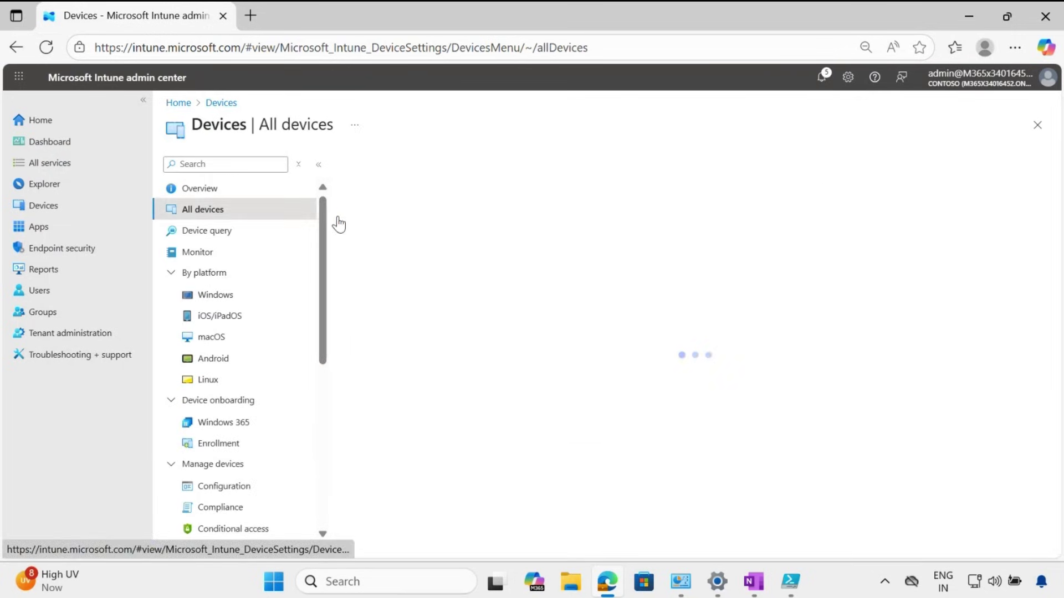
click(389, 409)
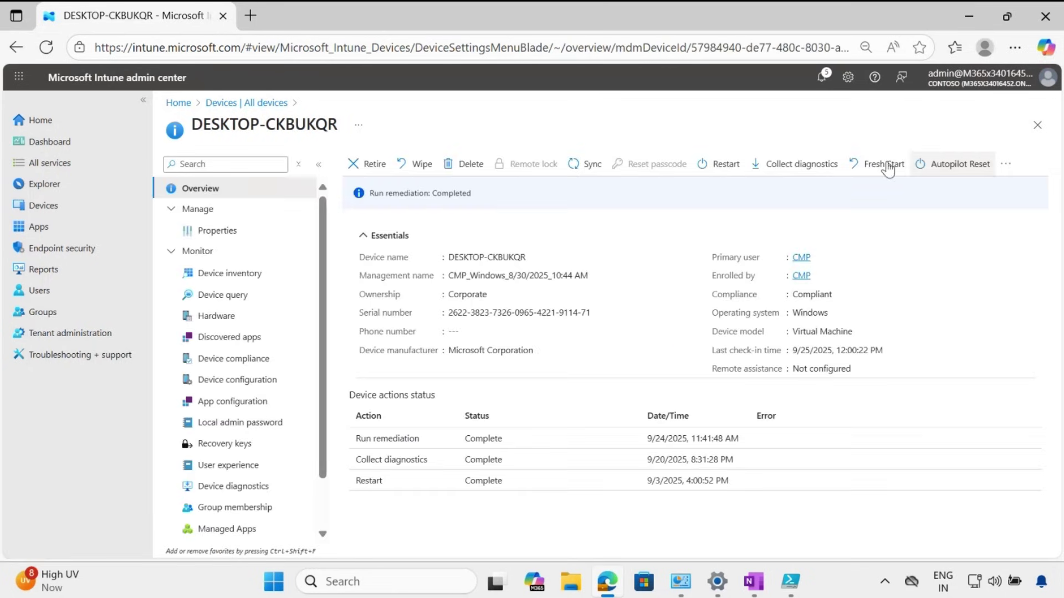
click(1010, 171)
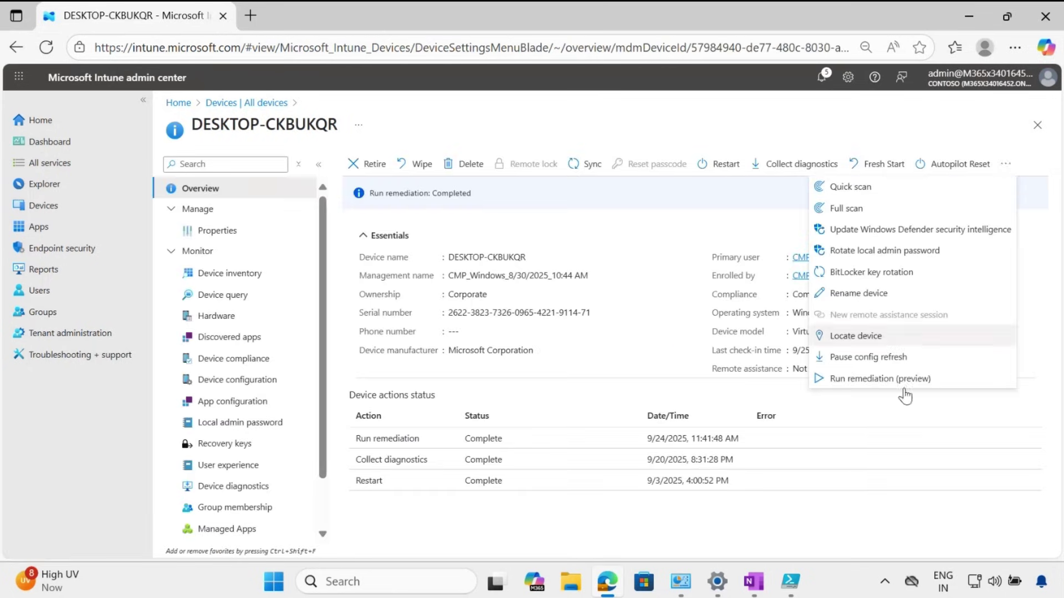
click(859, 378)
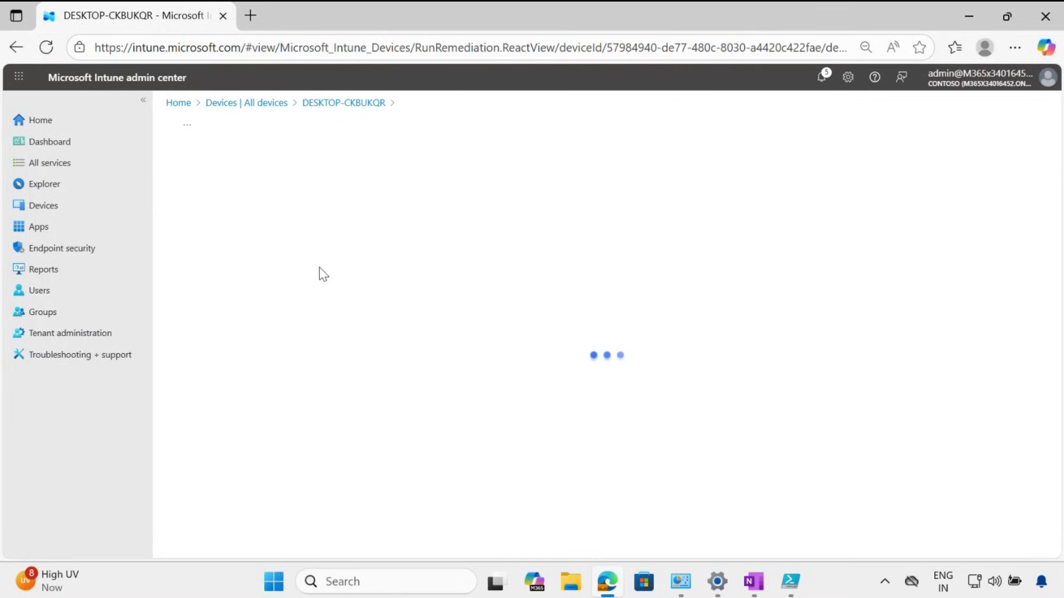
click(269, 242)
text(OneNote for Windows 10 migration)
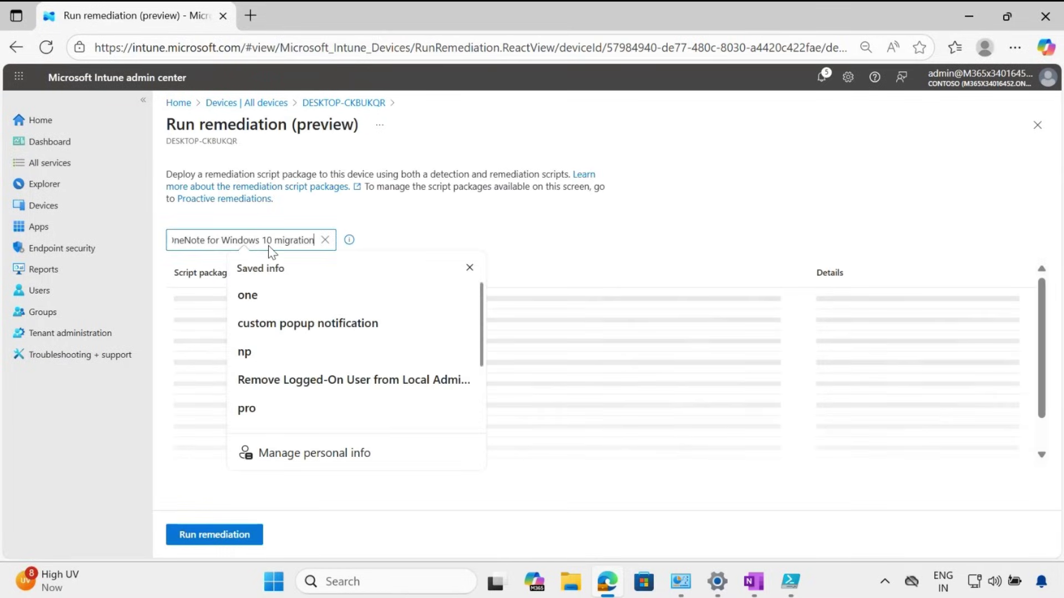
click(481, 234)
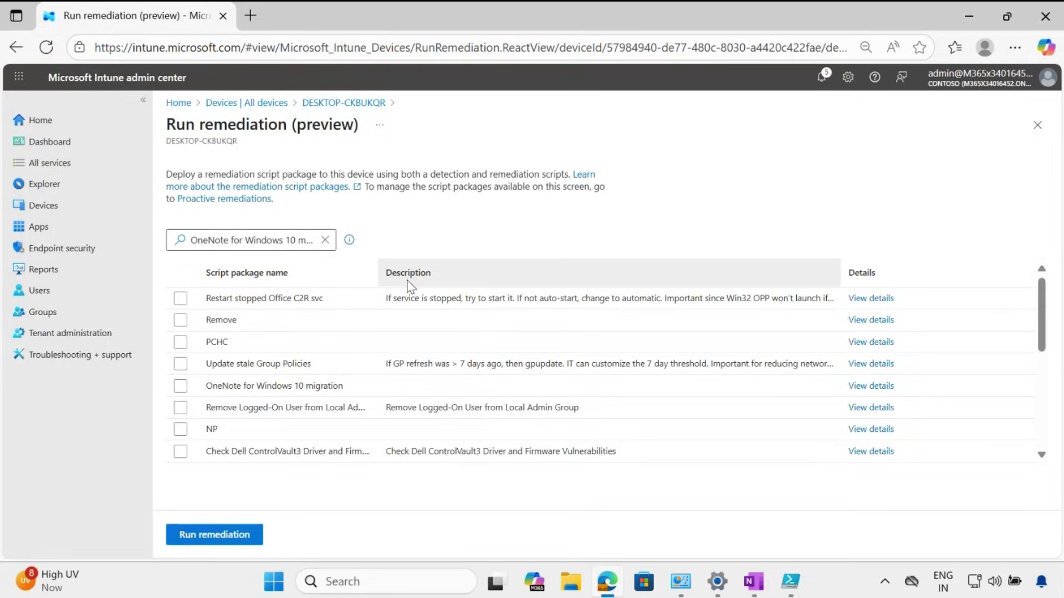
click(182, 301)
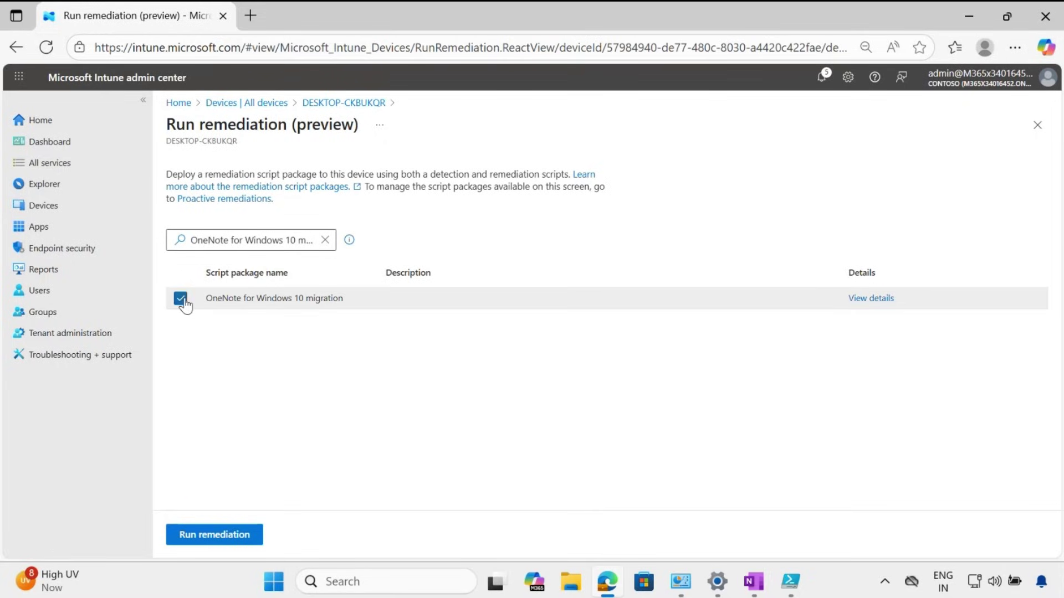
click(187, 532)
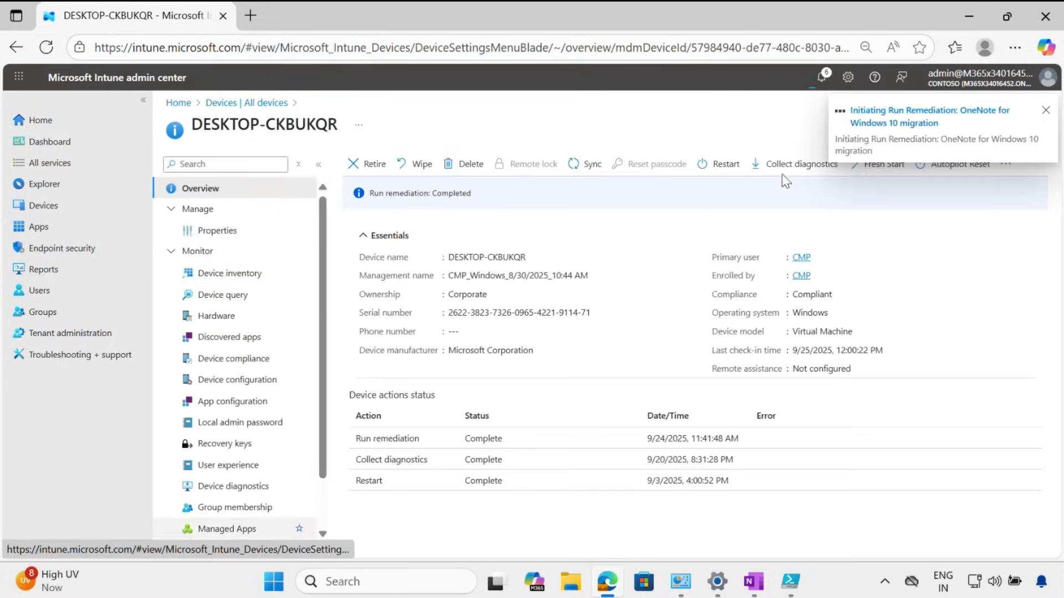
Minimize Edge and close OneNote for Windows 10 and the Settings window
click(969, 21)
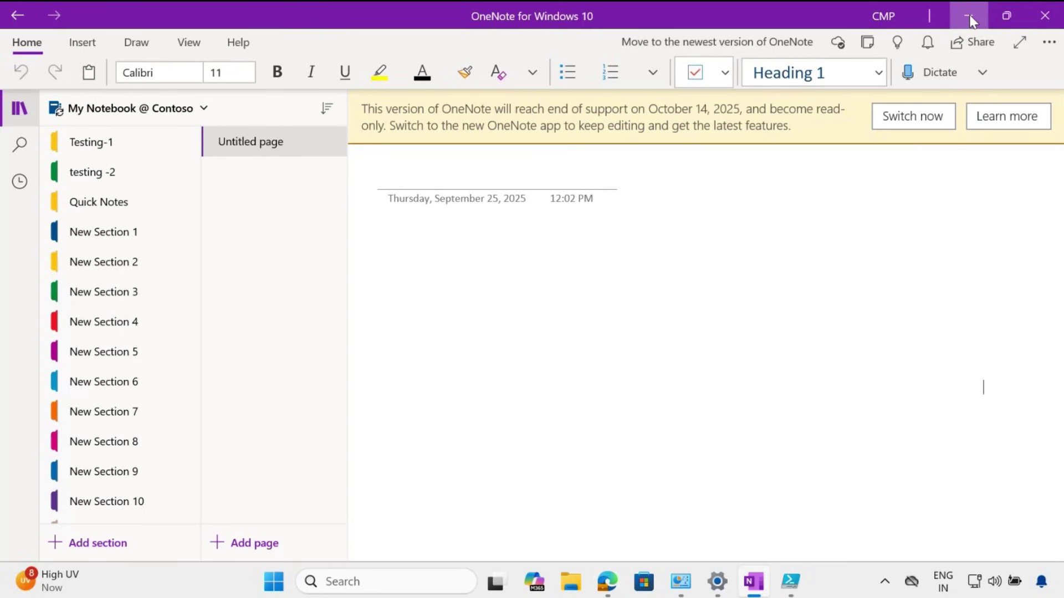
click(1044, 16)
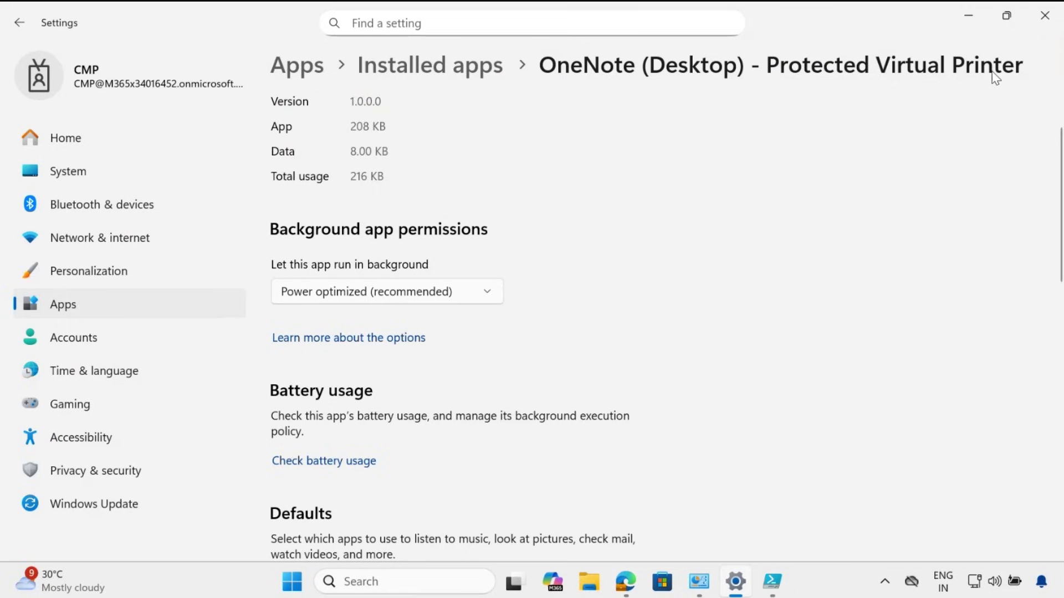
click(1044, 16)
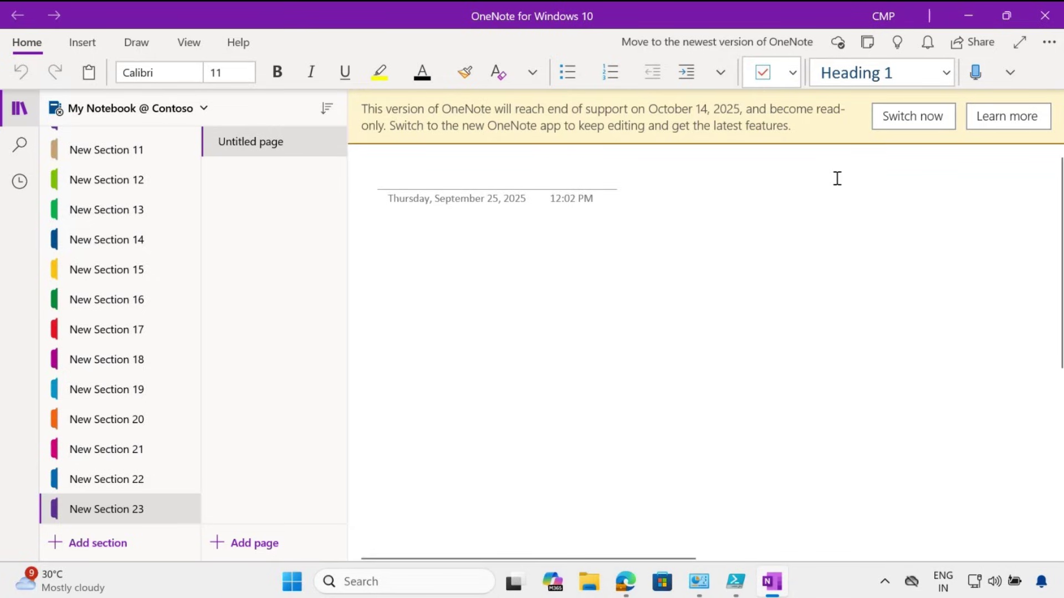
Open the user's Temp folder via Run and go up to the Local folder
key(super+e)
key(alt+d)
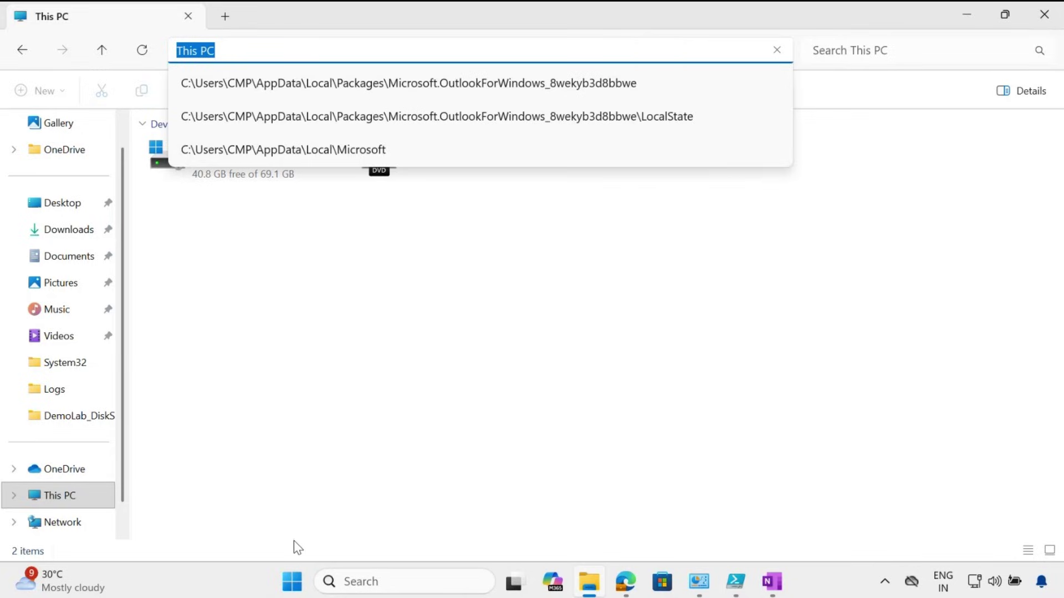
click(402, 583)
key(super+r)
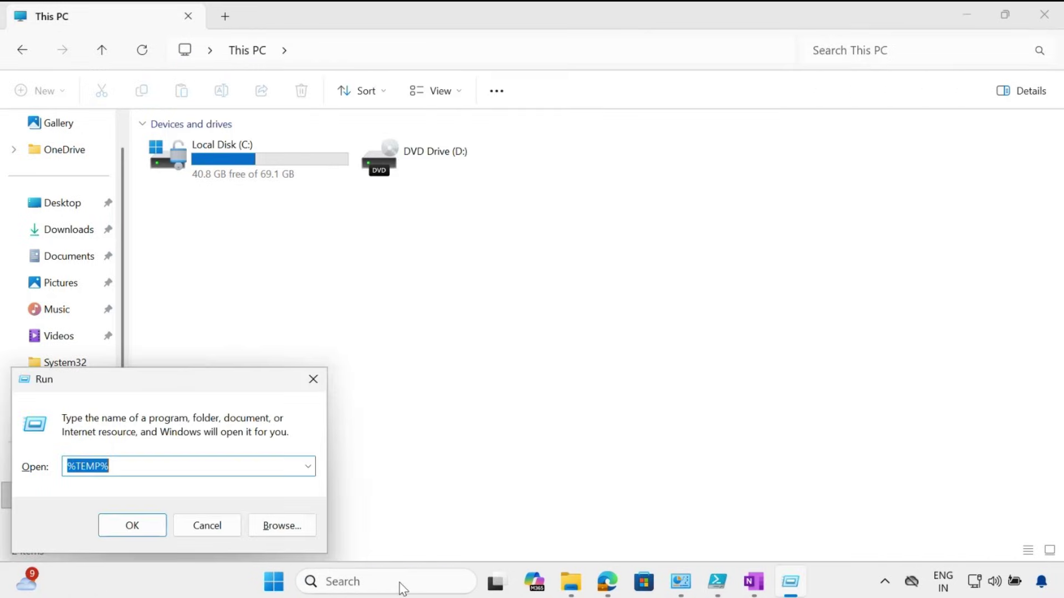
key(Return)
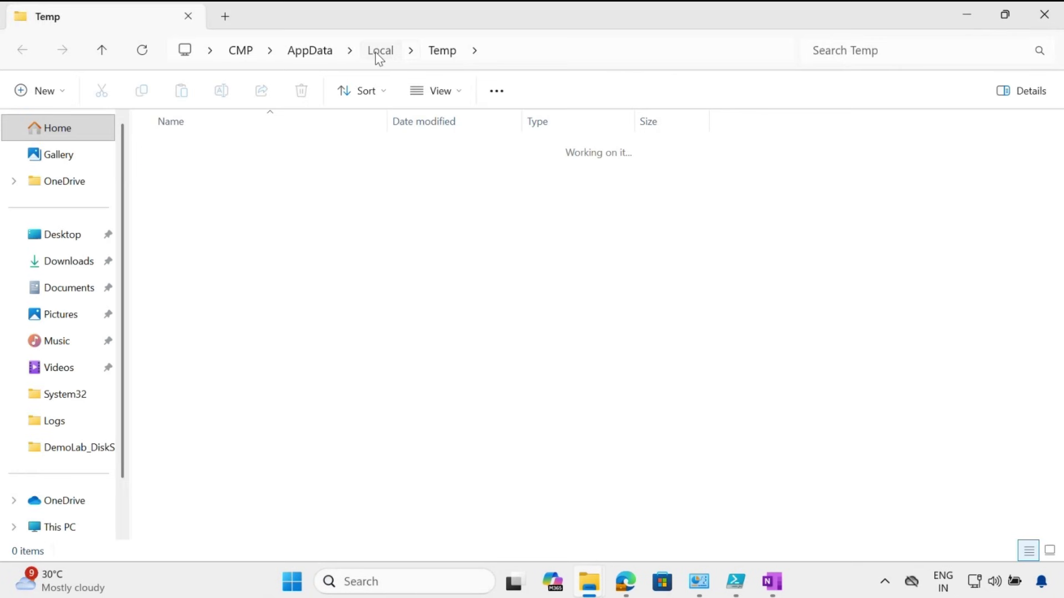
click(379, 51)
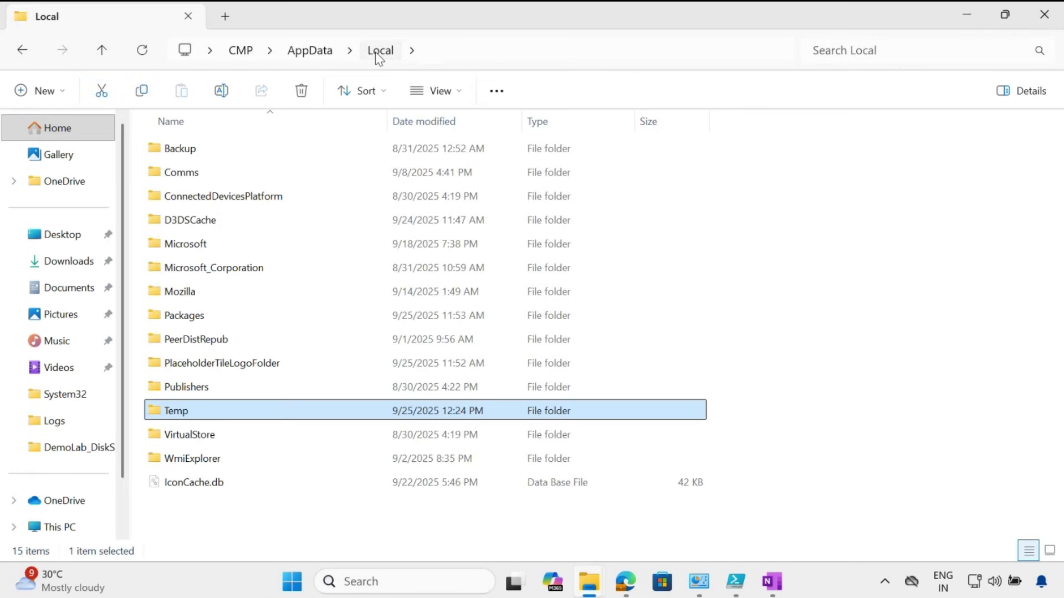
Navigate Microsoft > OneNote > 16.0 > Backup > OneNoteForWindows10 and select UWPMigrationResult.log
double_click(194, 250)
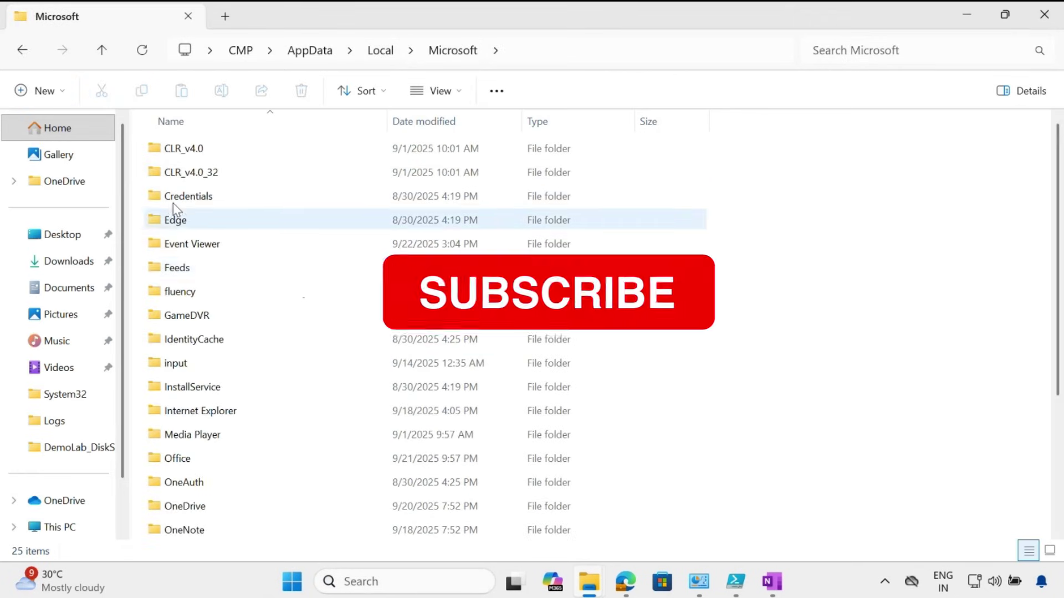
click(198, 247)
click(178, 458)
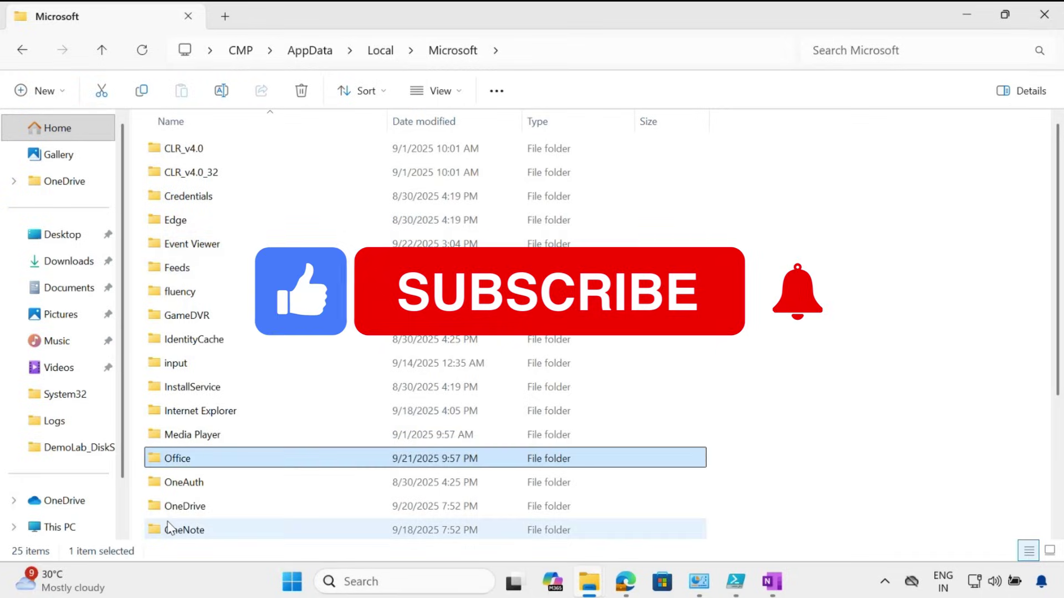
double_click(185, 529)
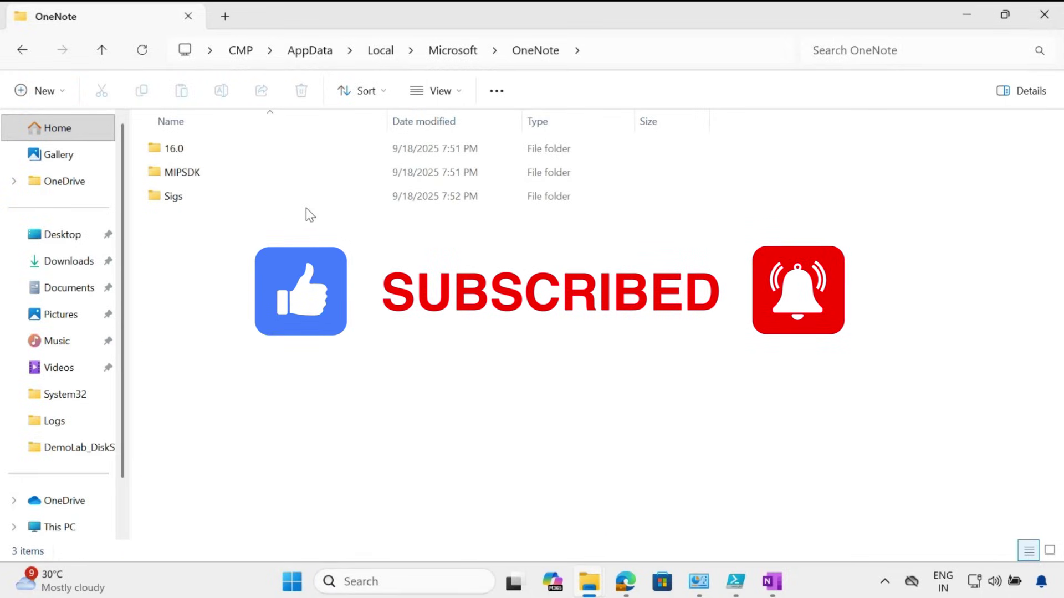
click(185, 150)
double_click(185, 153)
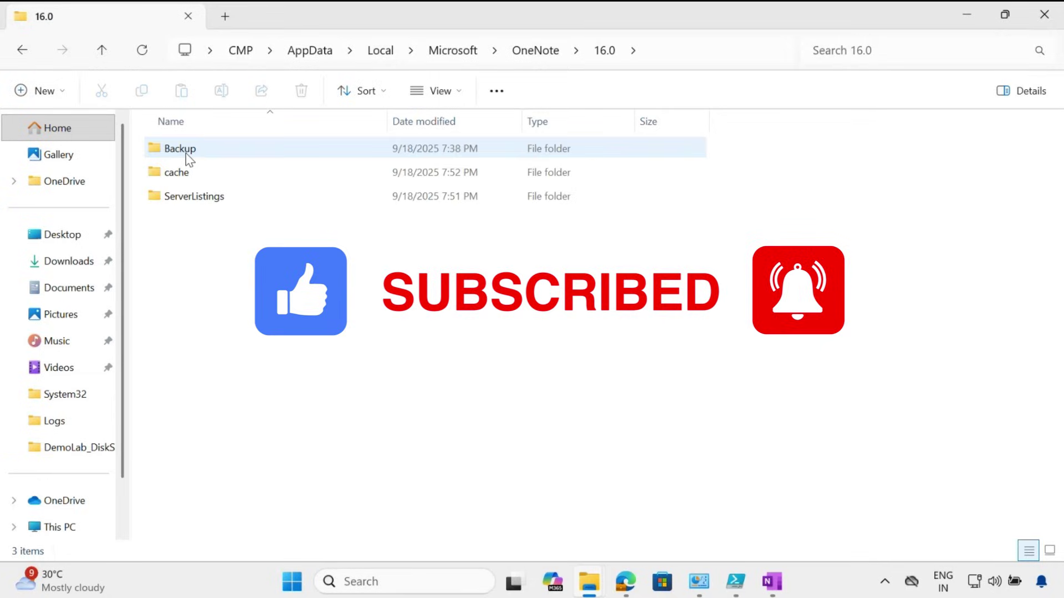
click(195, 152)
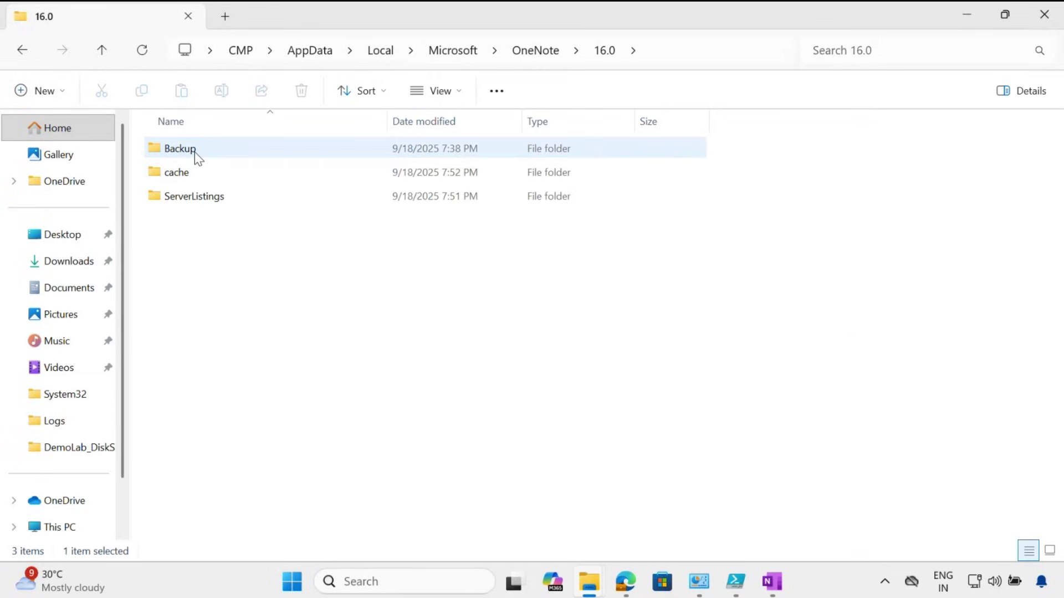
double_click(194, 151)
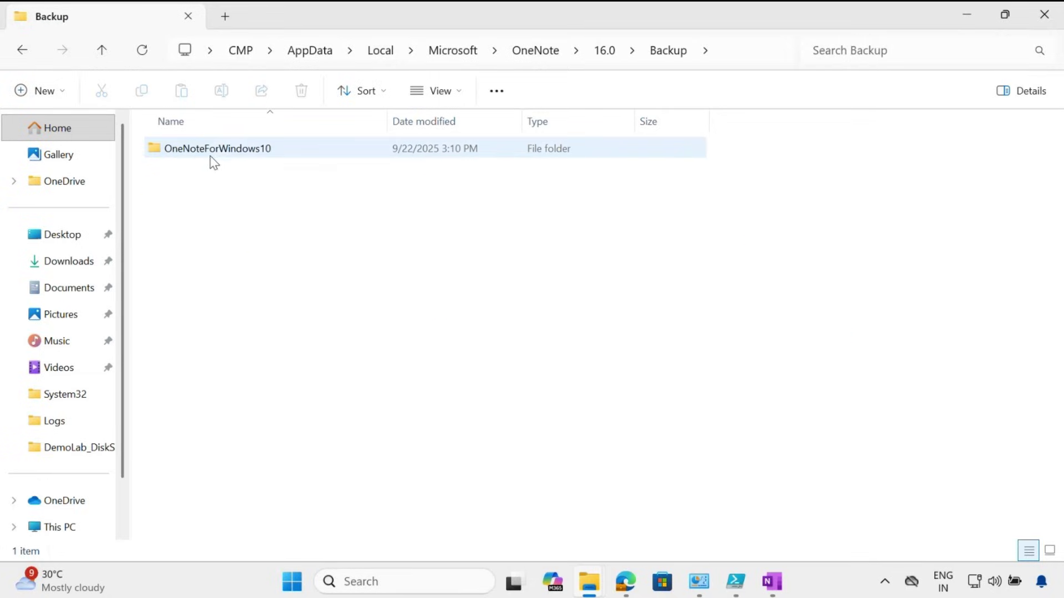
click(225, 154)
double_click(226, 154)
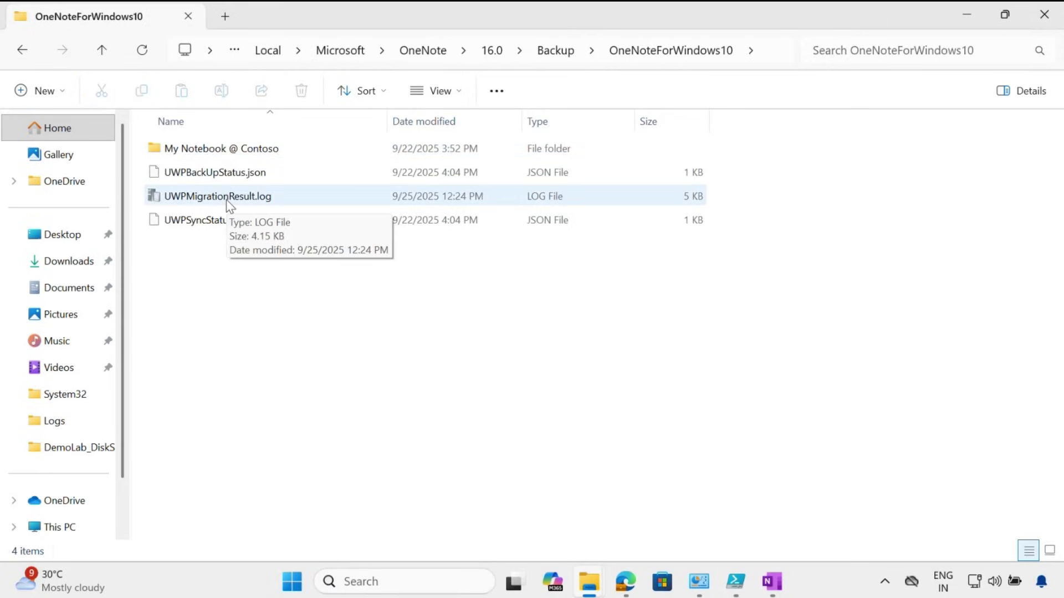
click(226, 199)
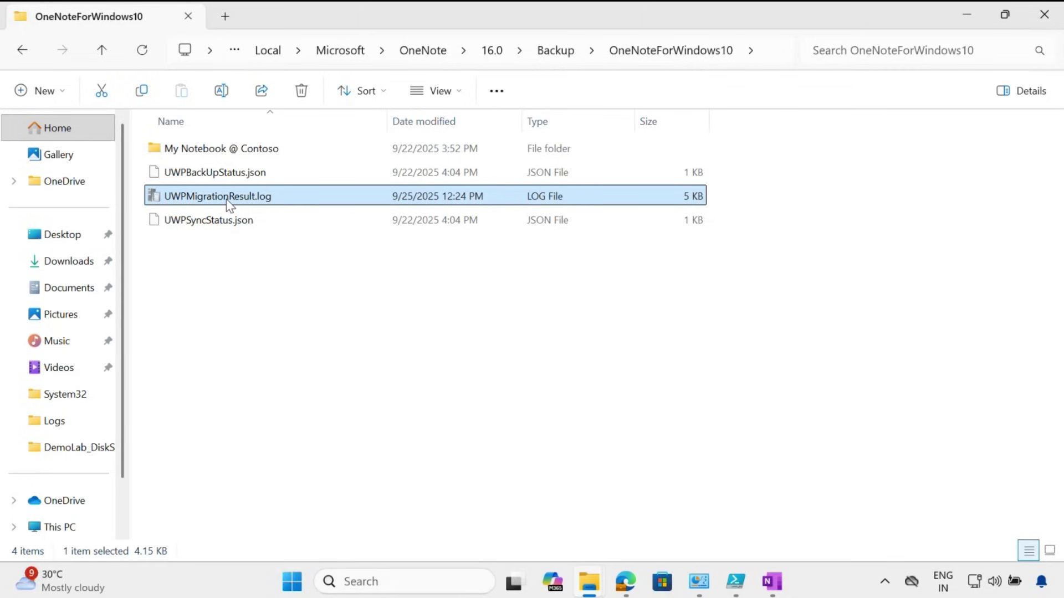
Open UWPMigrationResult.log in CMTrace and maximize the window
right_click(226, 198)
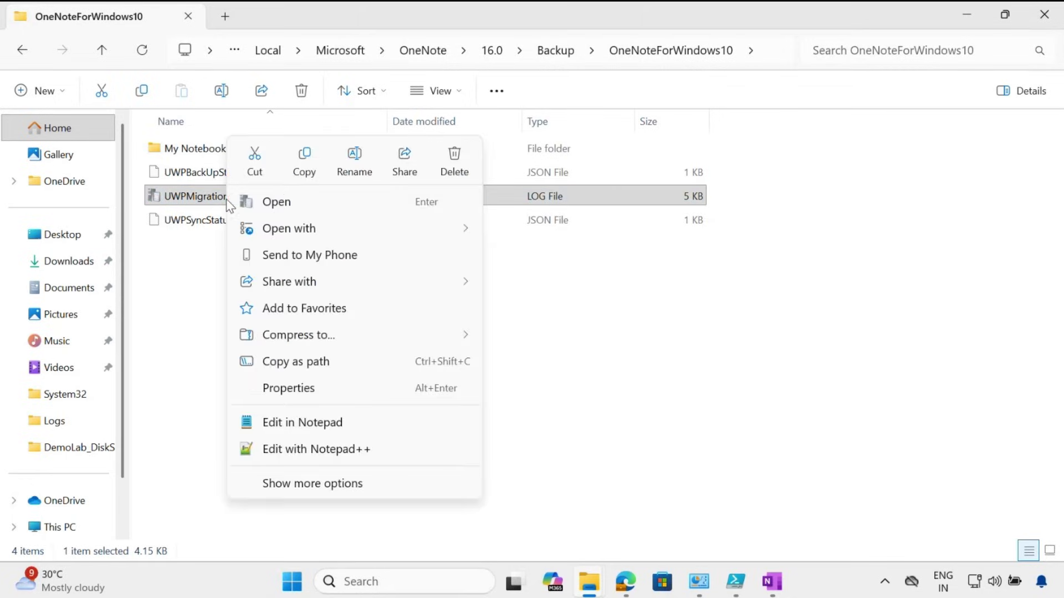
click(276, 200)
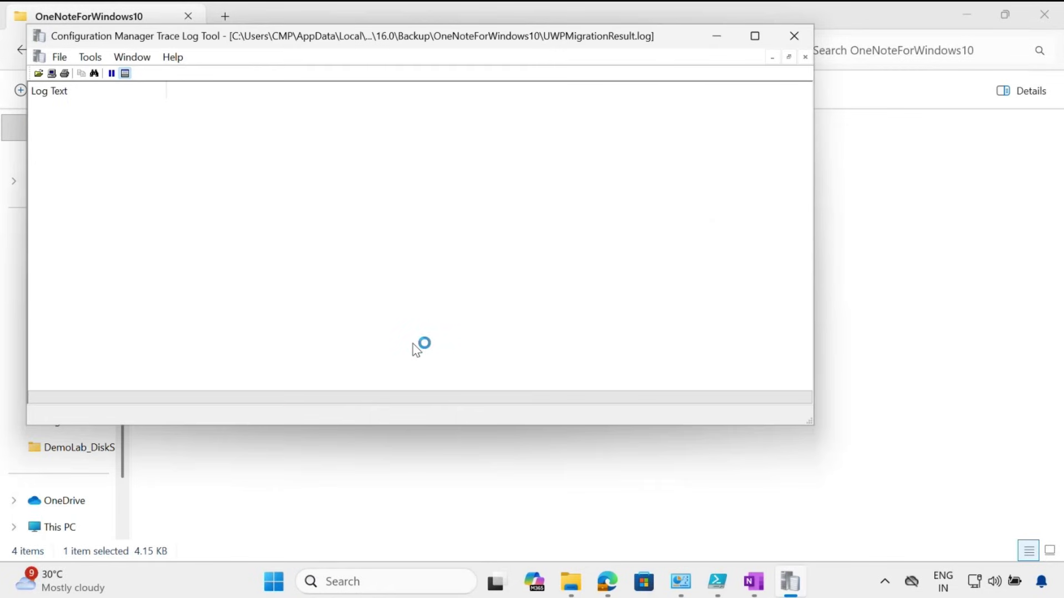
click(755, 35)
Review the Win32 installed, UWP app version, and backup-and-uninstall decision entries
click(321, 326)
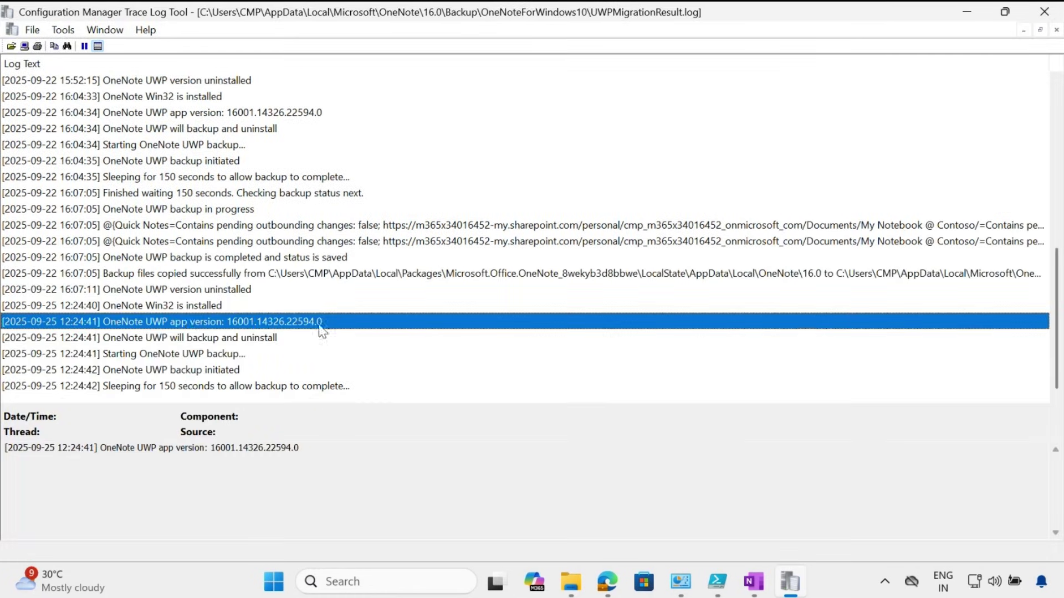
click(172, 309)
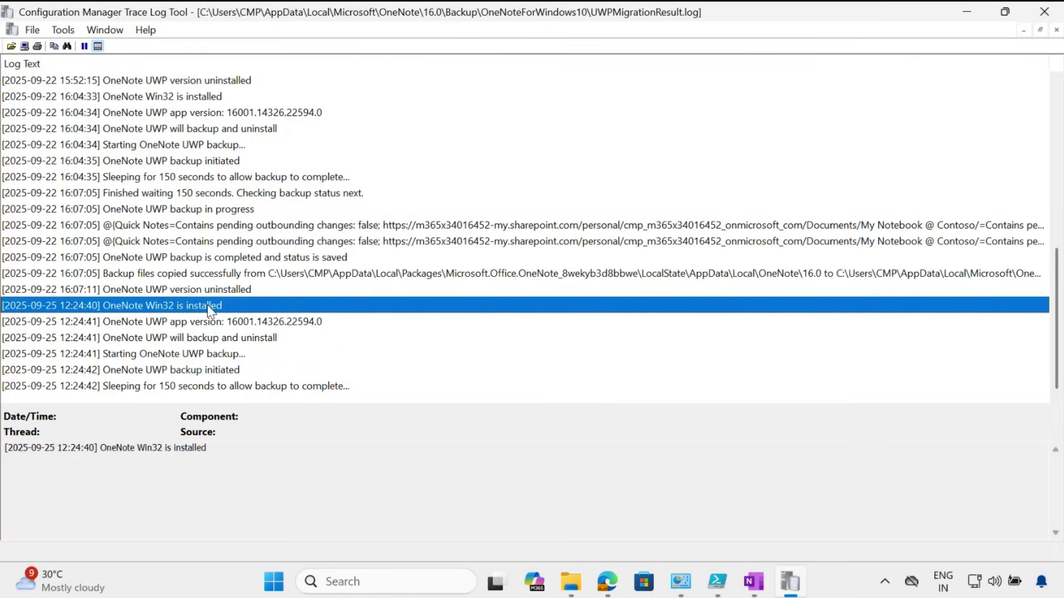
click(127, 328)
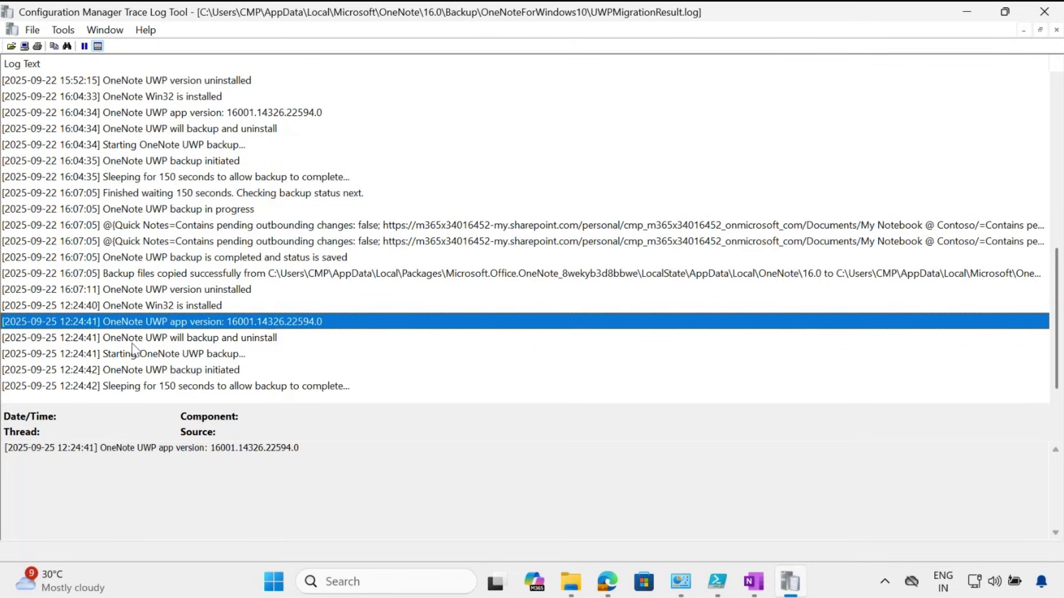
click(136, 343)
click(249, 324)
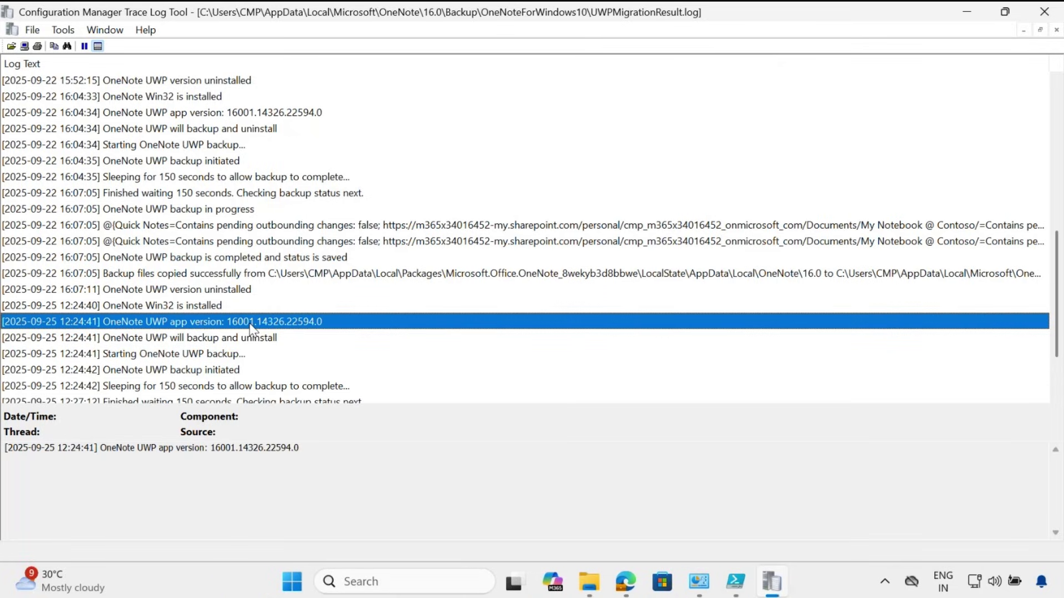
click(139, 343)
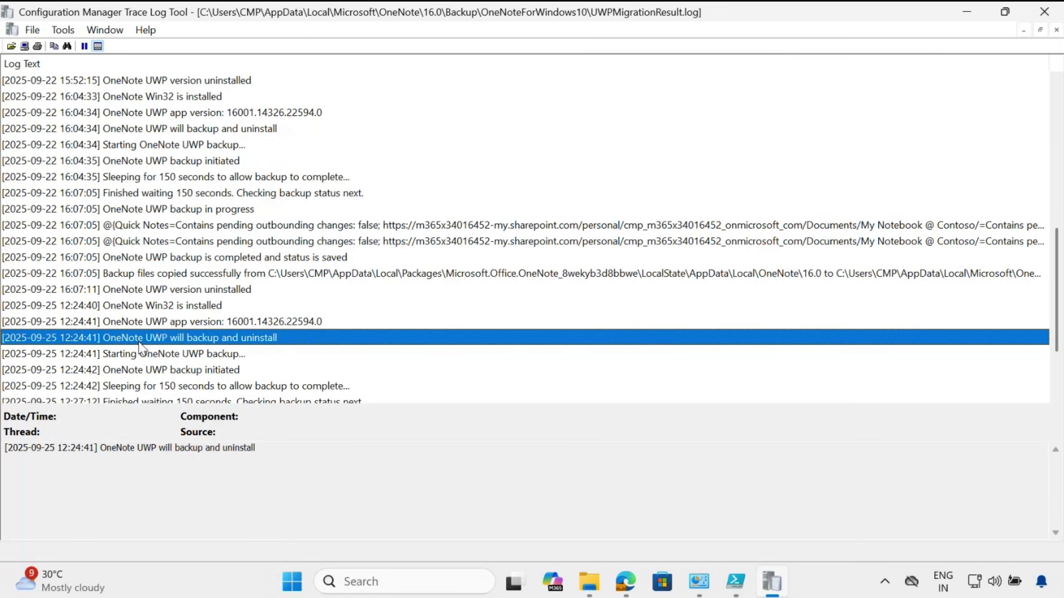
Review the backup entries from Starting OneNote UWP backup through the 150-second wait to backup completed
scroll(189, 333, down, 1)
click(205, 309)
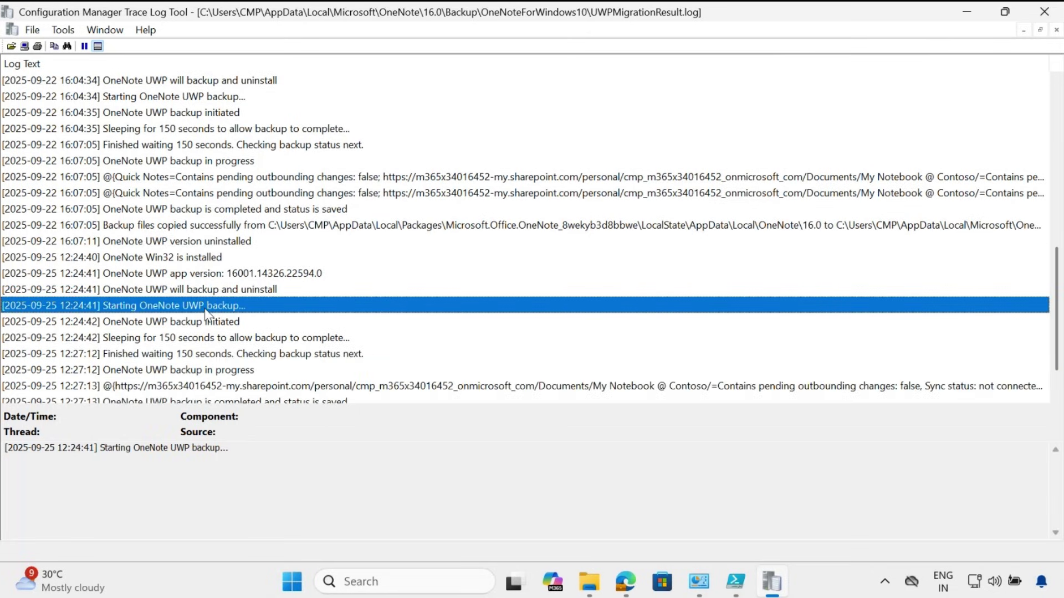
click(198, 323)
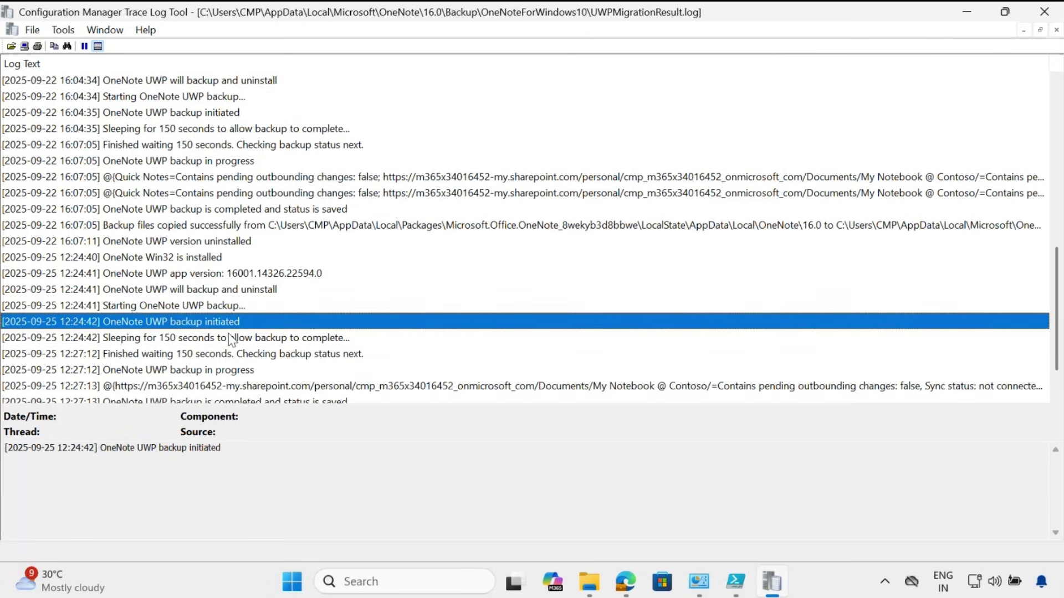
click(224, 341)
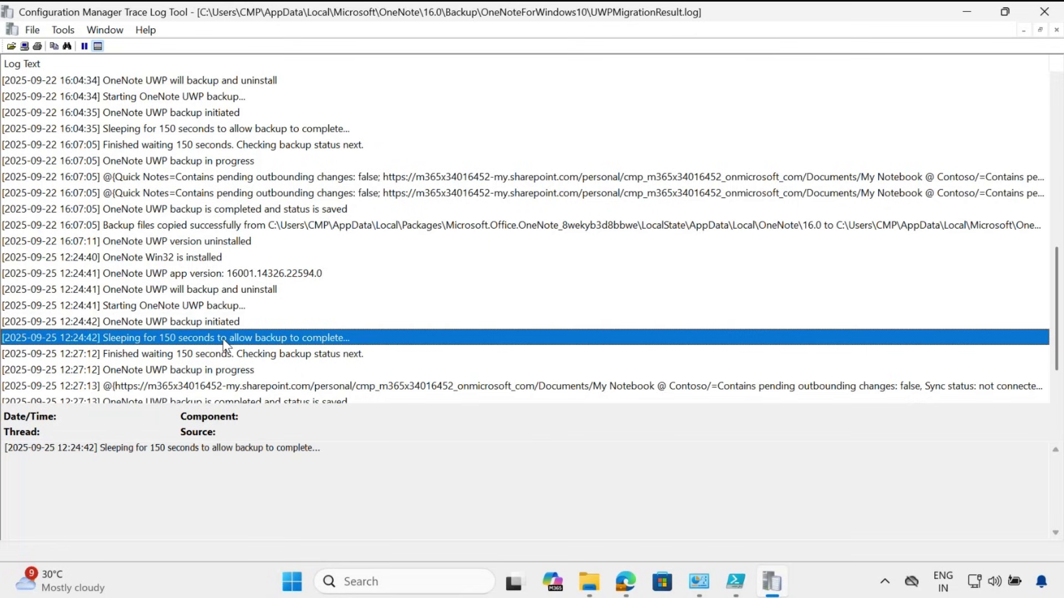
click(215, 354)
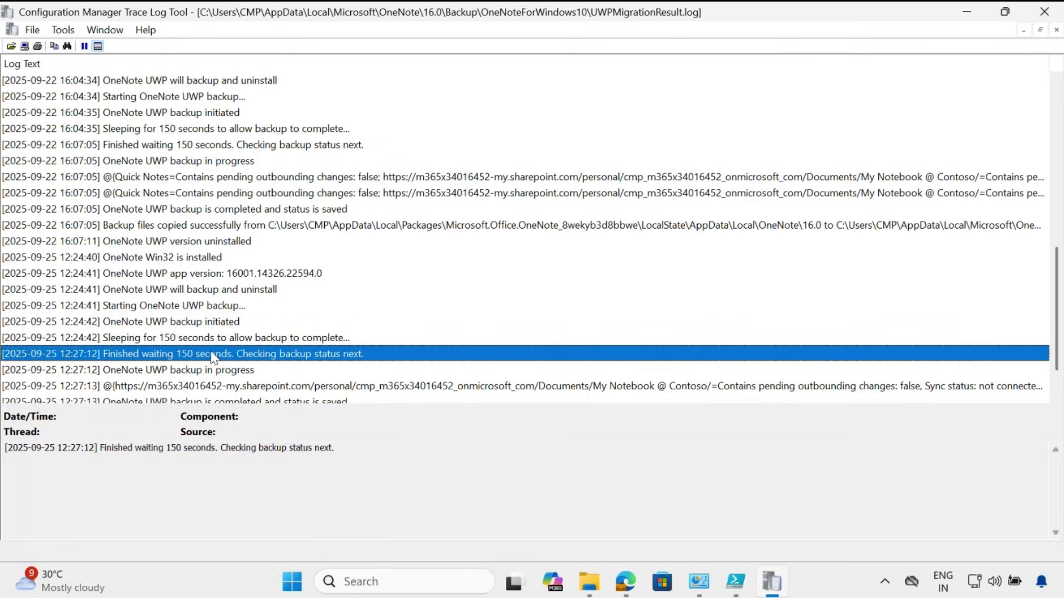
scroll(213, 357, down, 1)
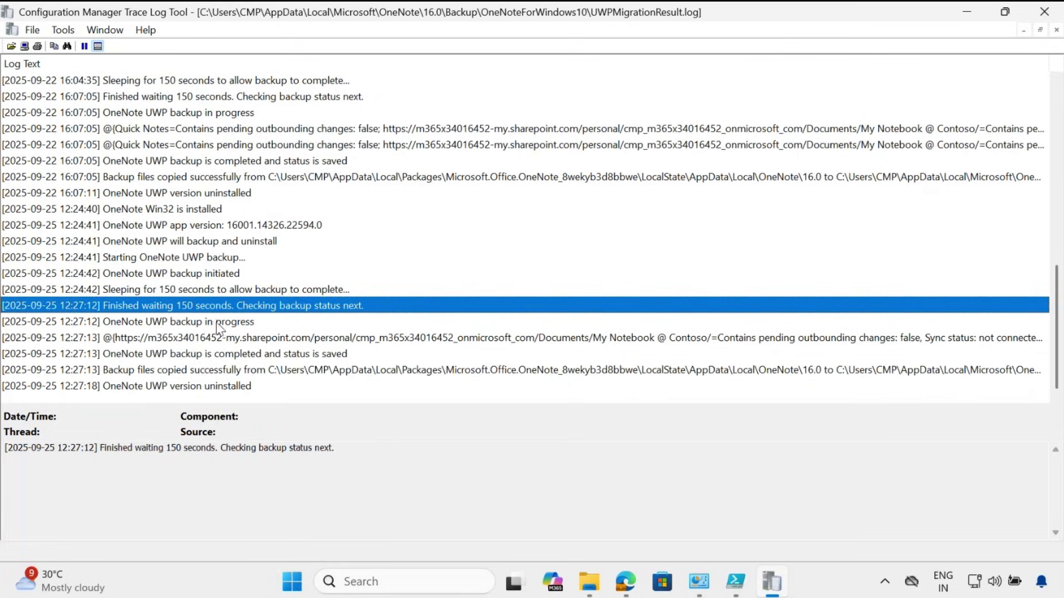
click(218, 324)
click(180, 355)
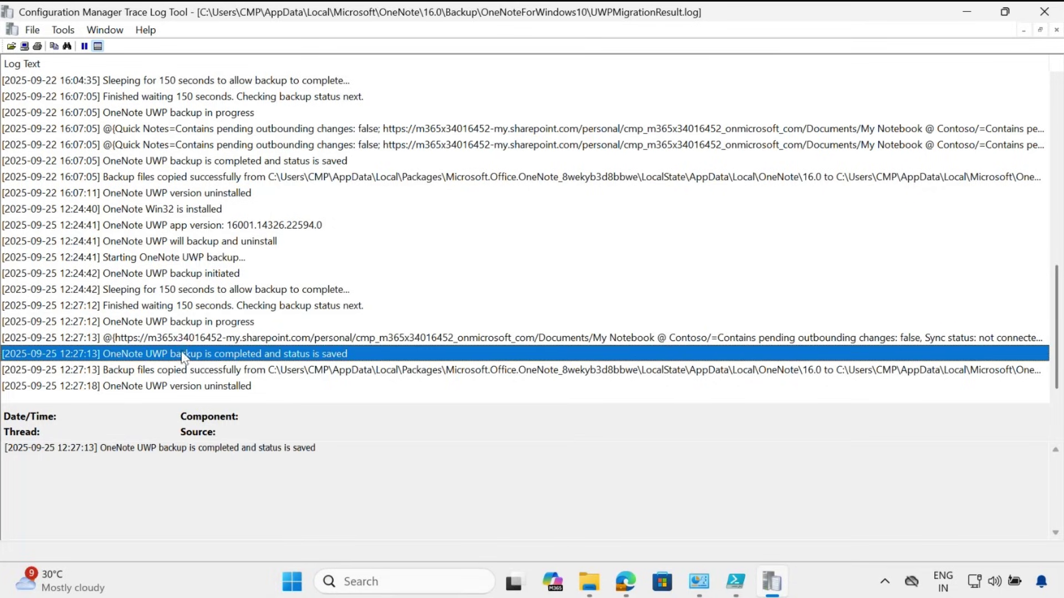
click(171, 328)
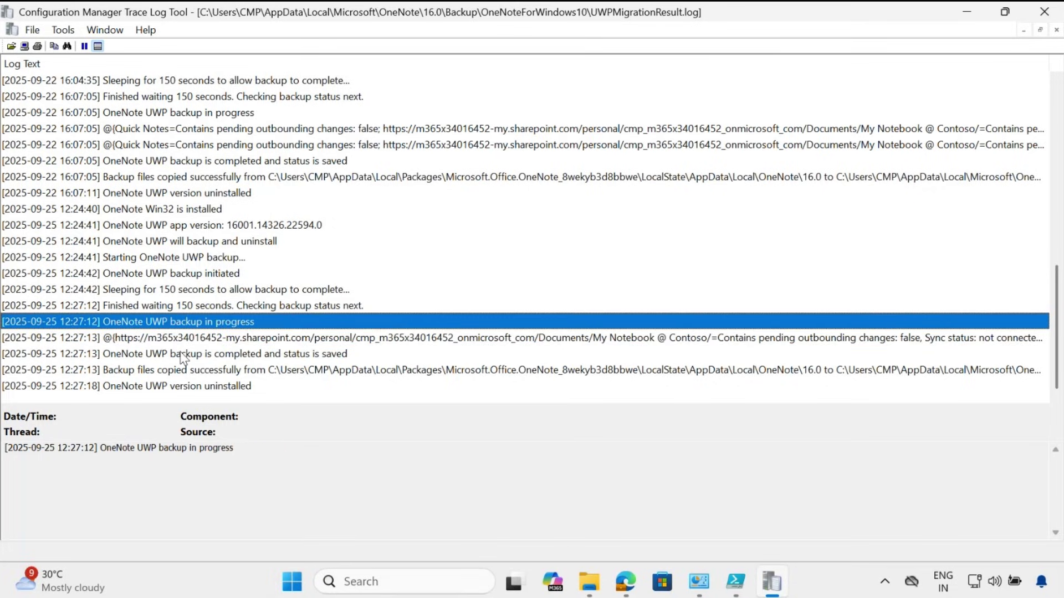
click(182, 356)
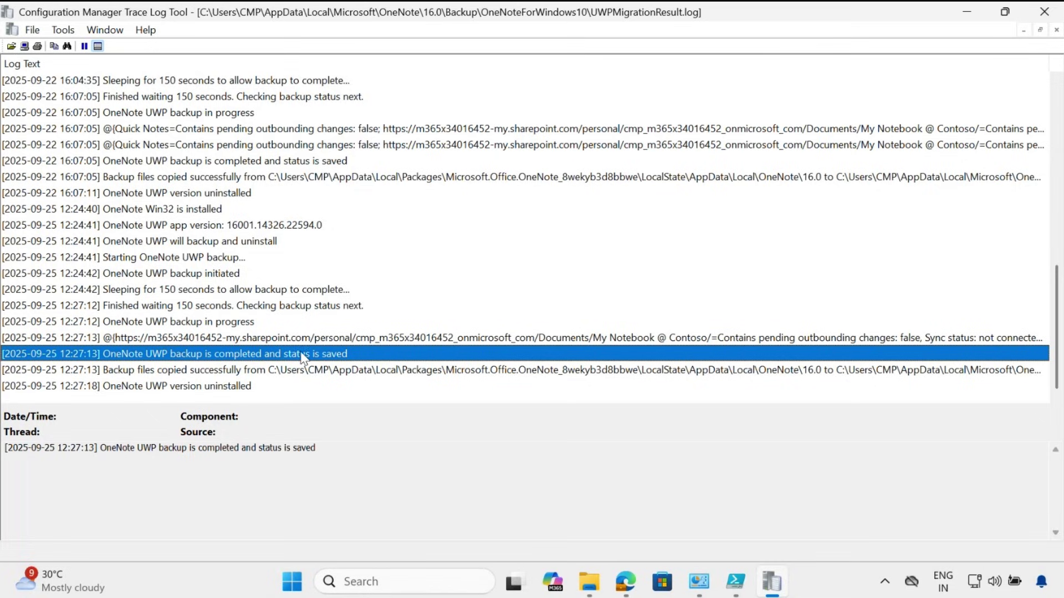
Inspect the Backup files copied successfully entry and select its destination folder path
click(337, 369)
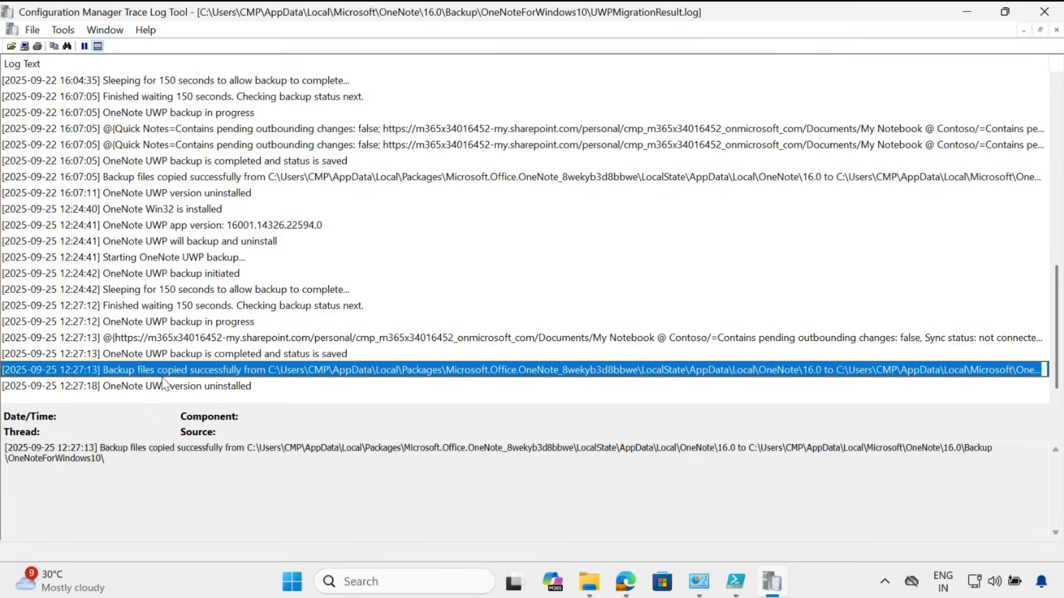
click(131, 451)
drag(131, 452, 1011, 457)
click(247, 448)
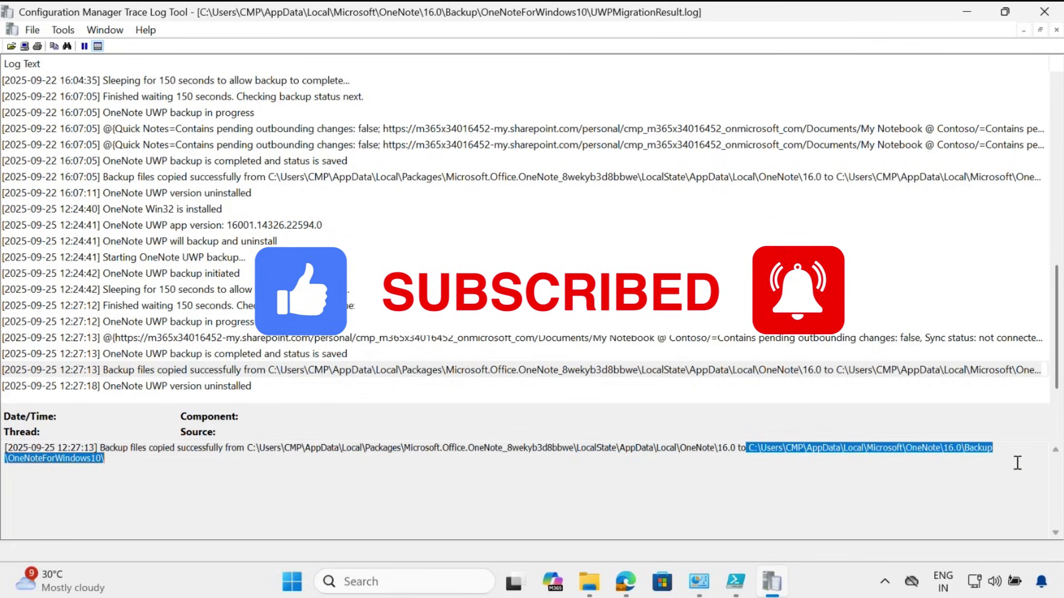
Check the OneNote UWP version uninstalled entry, then search Windows for 'one'
click(159, 388)
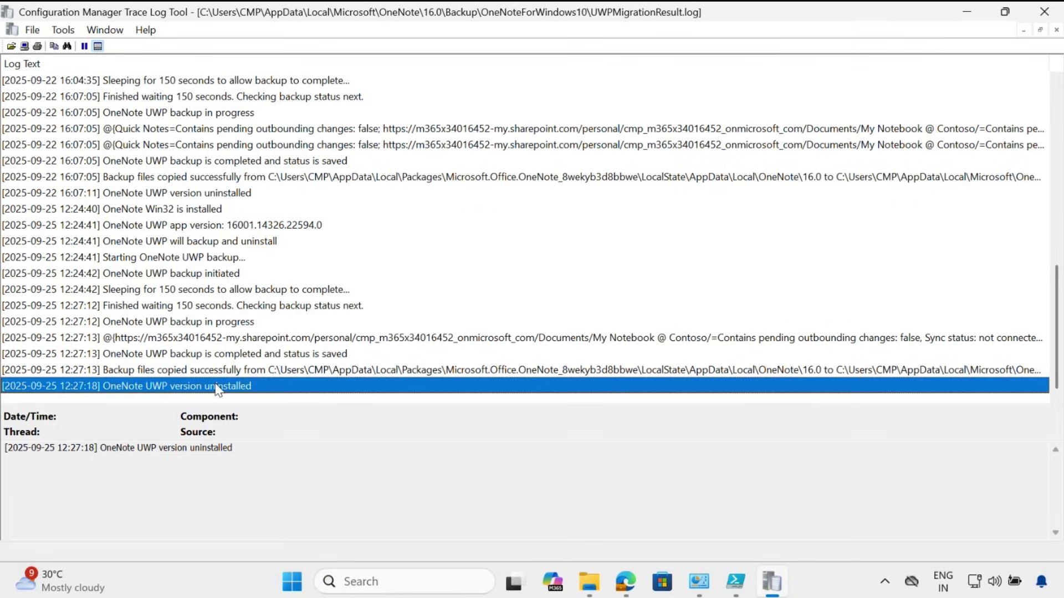
click(359, 577)
text(one)
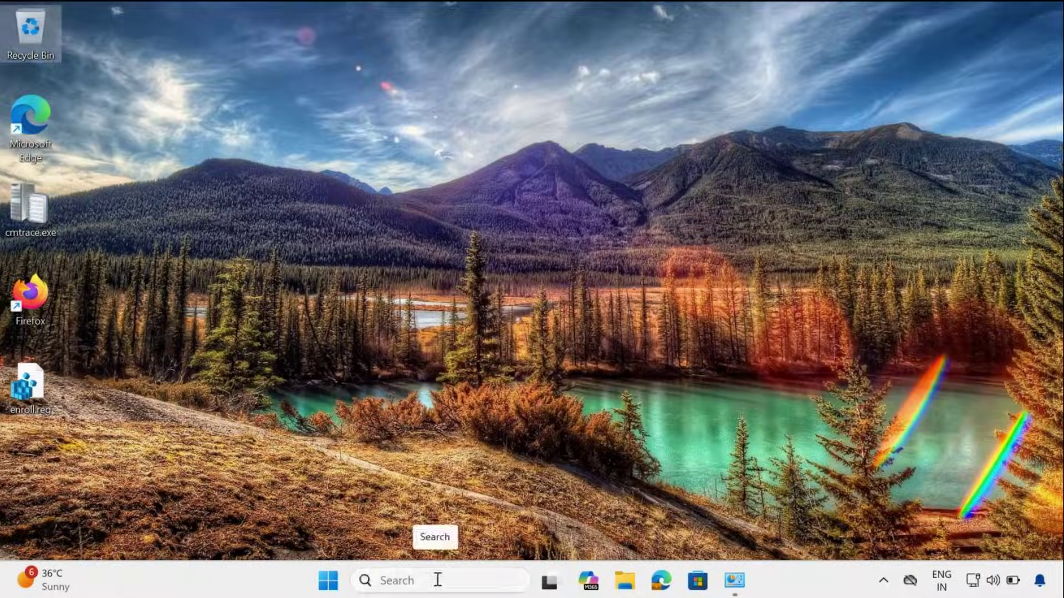
Search 'on' in Windows Start and launch the OneNote desktop app
click(437, 579)
text(oneNote)
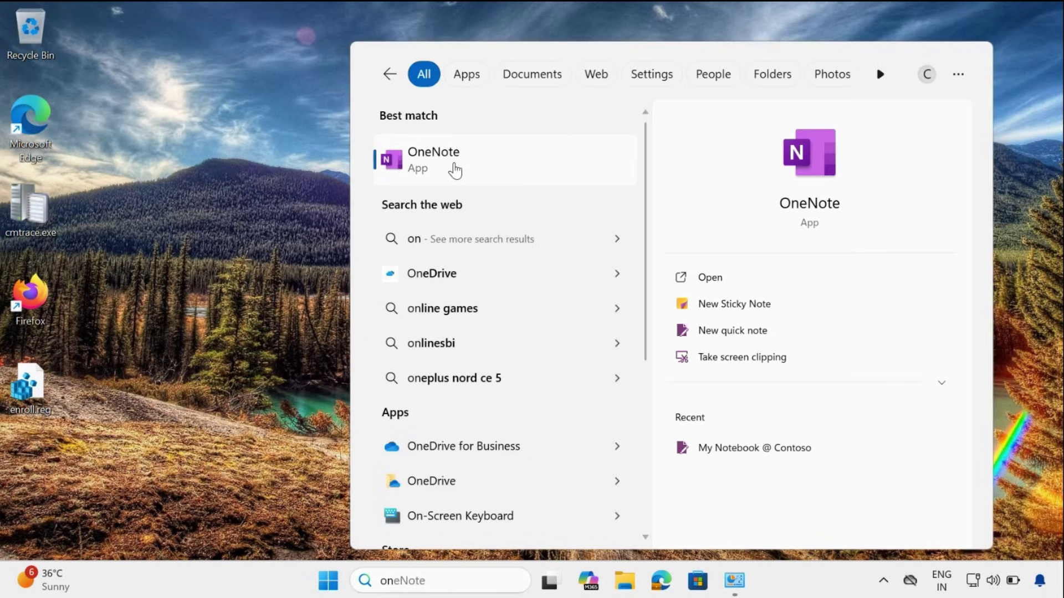
click(454, 171)
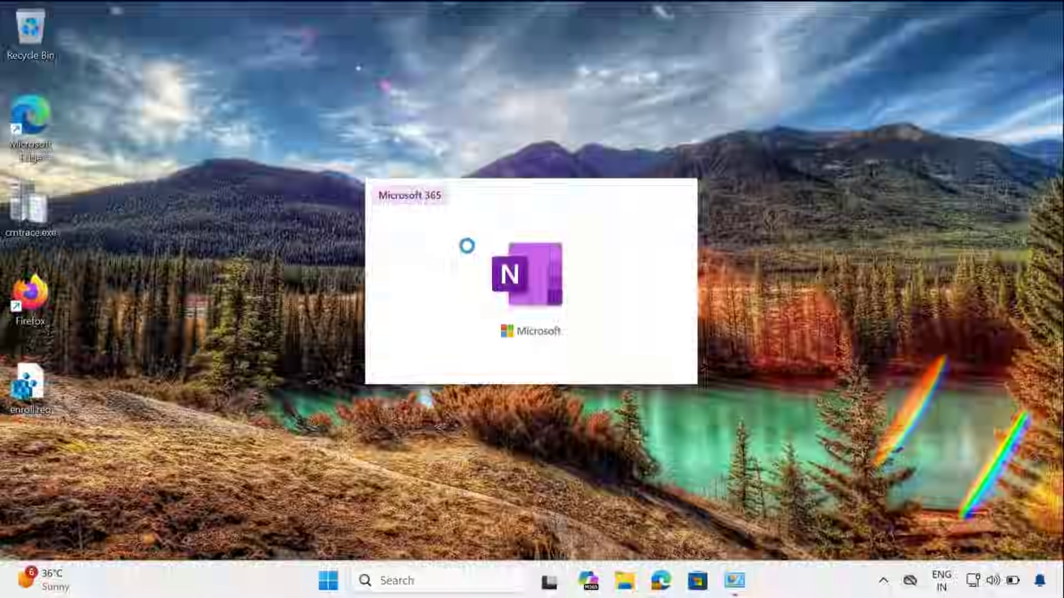